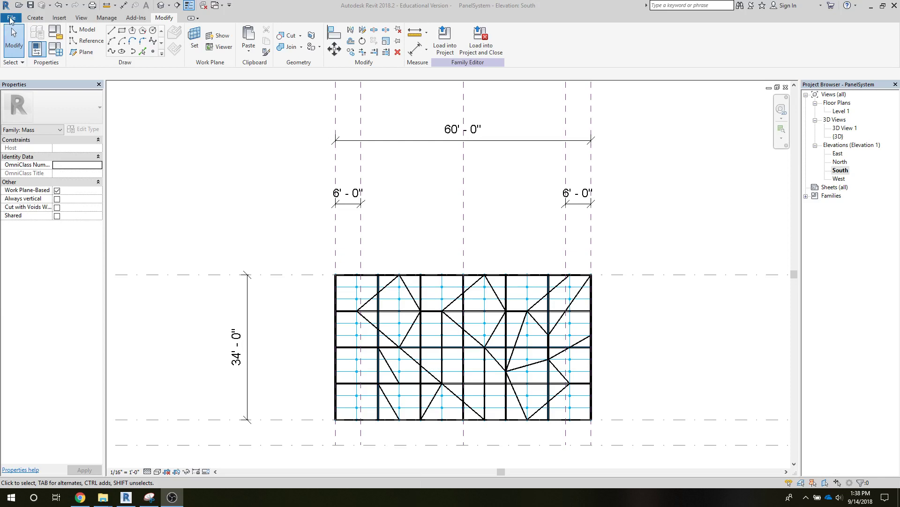
Create a new conceptual mass family from the Mass template and open its South elevation view.
{"action": "left_click", "coordinate": [10, 19]}
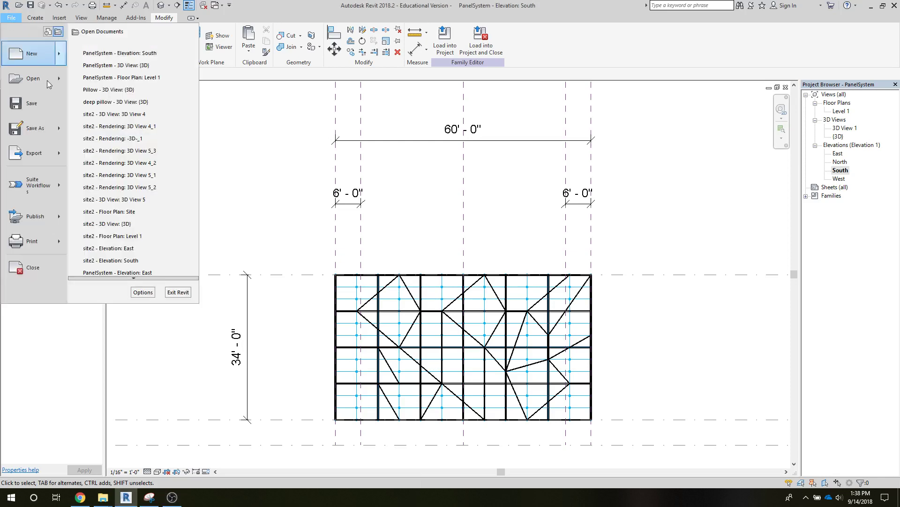
{"action": "mouse_move", "coordinate": [63, 54]}
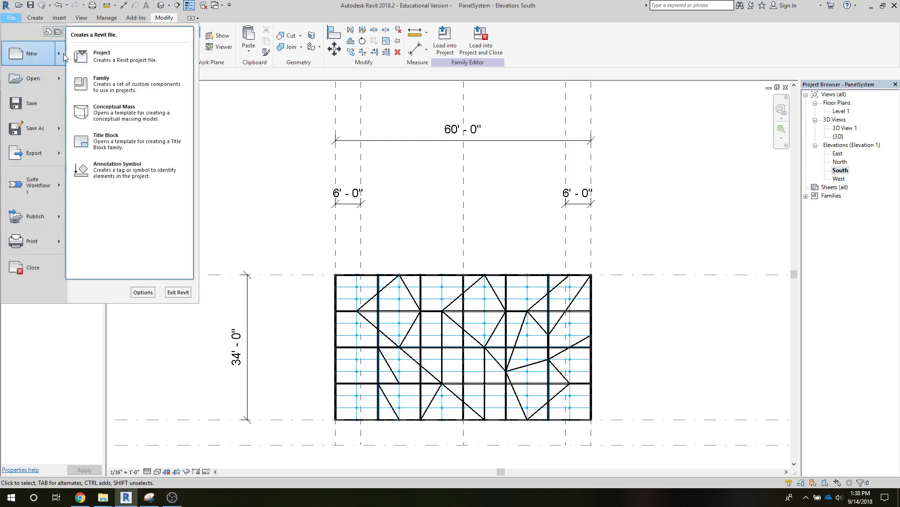
{"action": "left_click", "coordinate": [94, 111]}
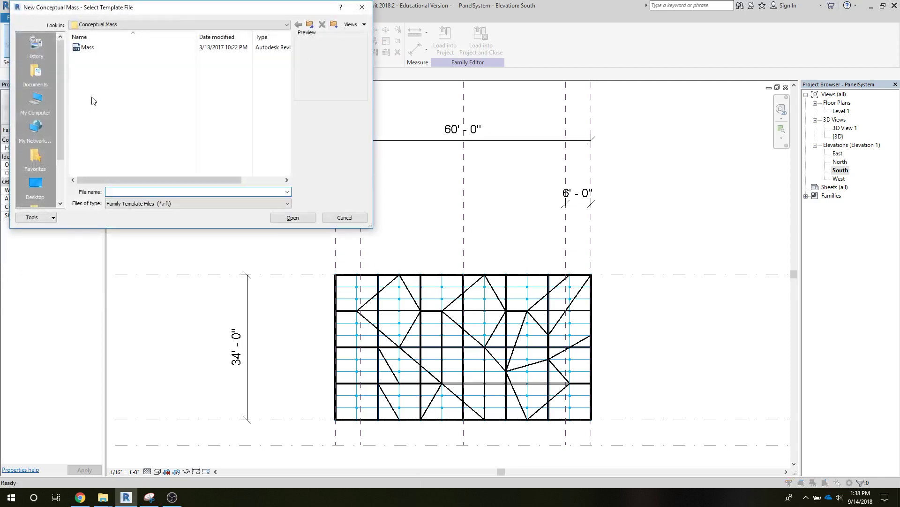
{"action": "left_click", "coordinate": [87, 47]}
{"action": "left_click", "coordinate": [292, 218]}
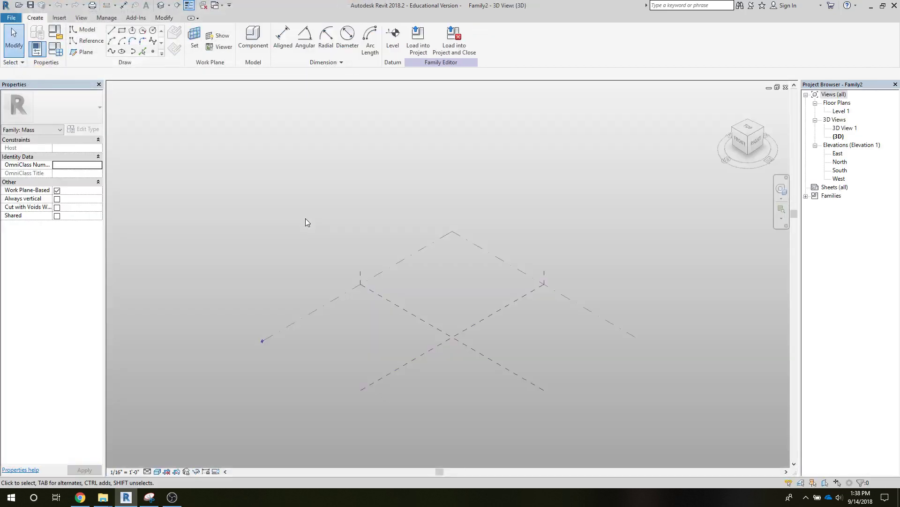
{"action": "double_click", "coordinate": [842, 170]}
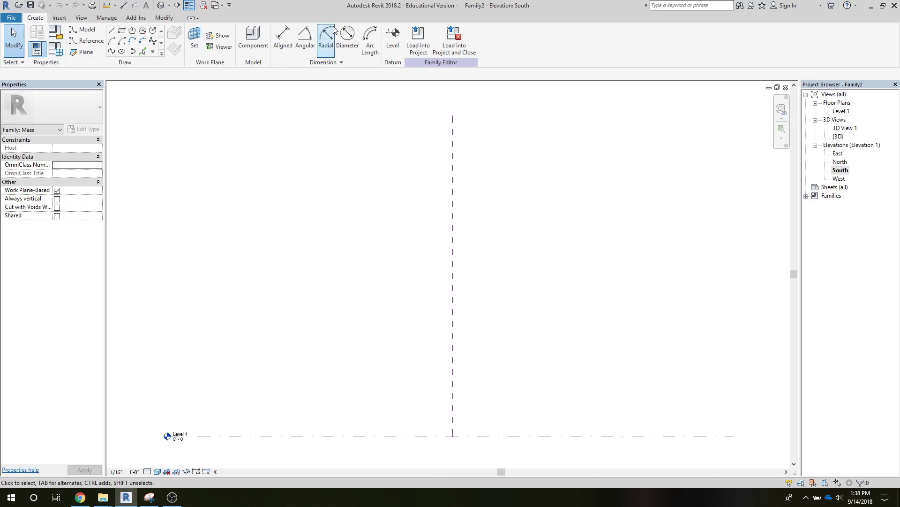
{"action": "left_click", "coordinate": [393, 35]}
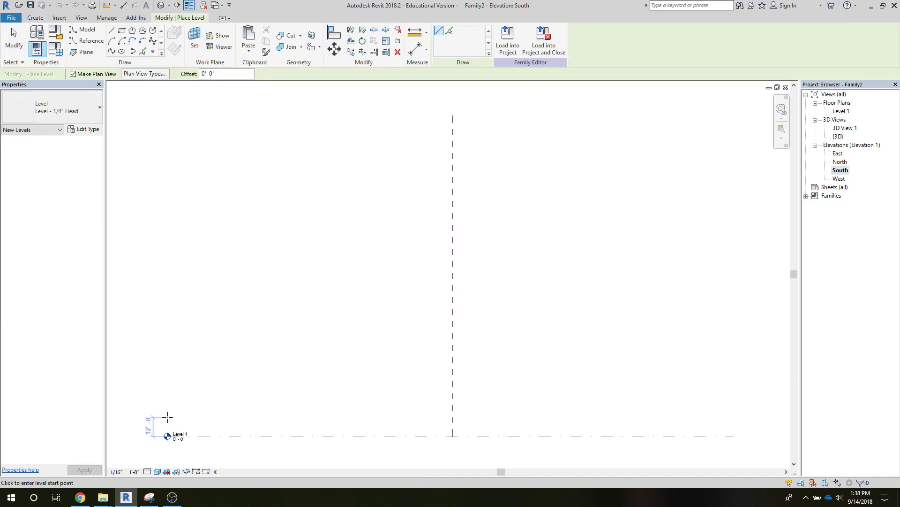
{"action": "left_click", "coordinate": [168, 417]}
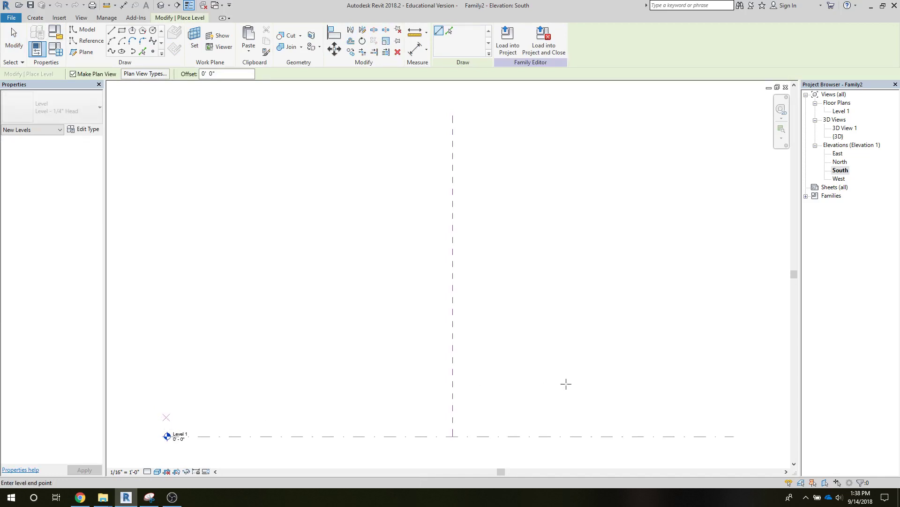
{"action": "left_click", "coordinate": [651, 412]}
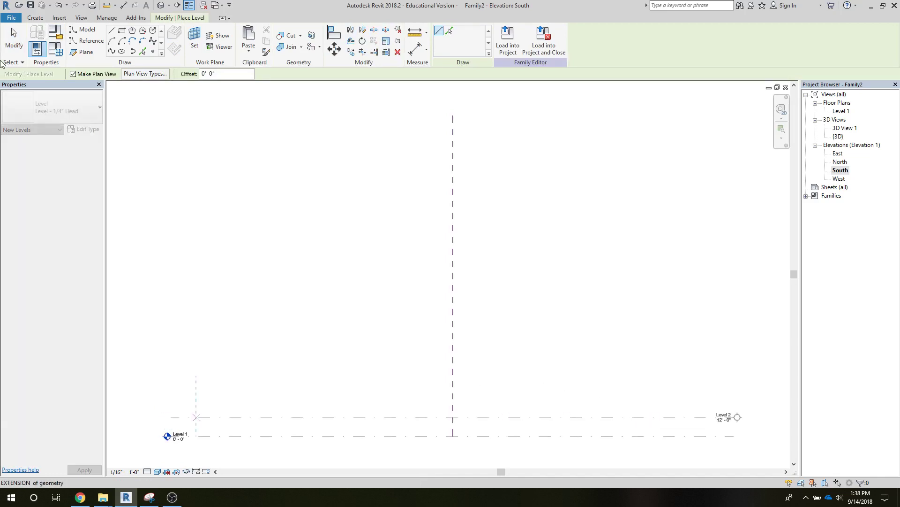
{"action": "left_click", "coordinate": [7, 45]}
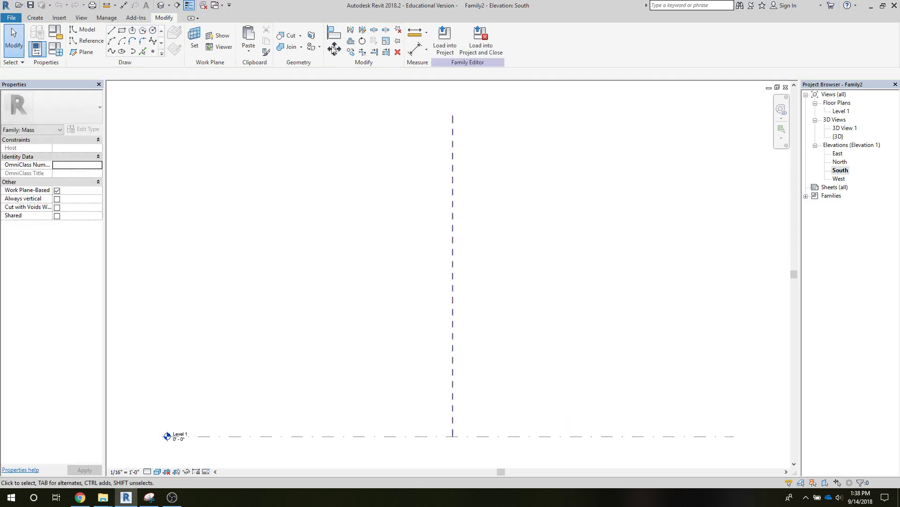
Place a new level 12' above Level 1, spanning the same width as Level 1.
{"action": "left_click", "coordinate": [35, 17]}
{"action": "left_click", "coordinate": [392, 37]}
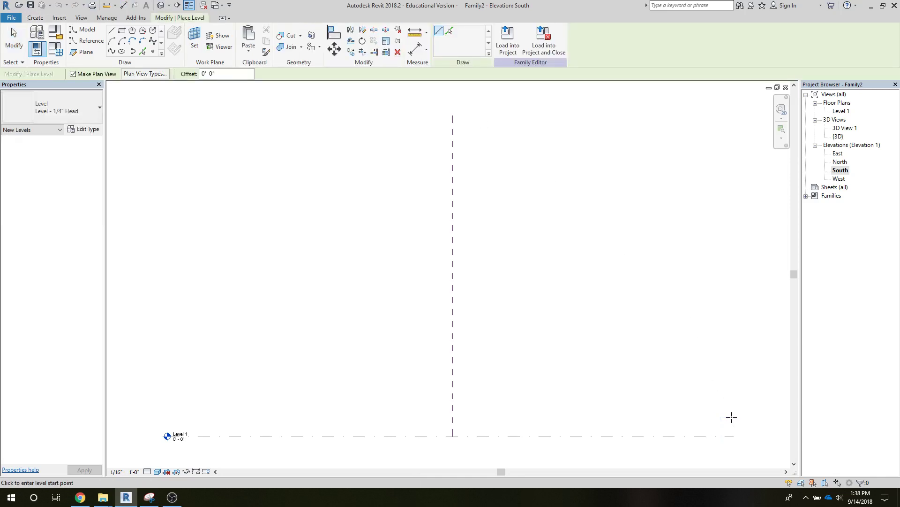
{"action": "left_click", "coordinate": [732, 417]}
{"action": "left_click", "coordinate": [180, 416]}
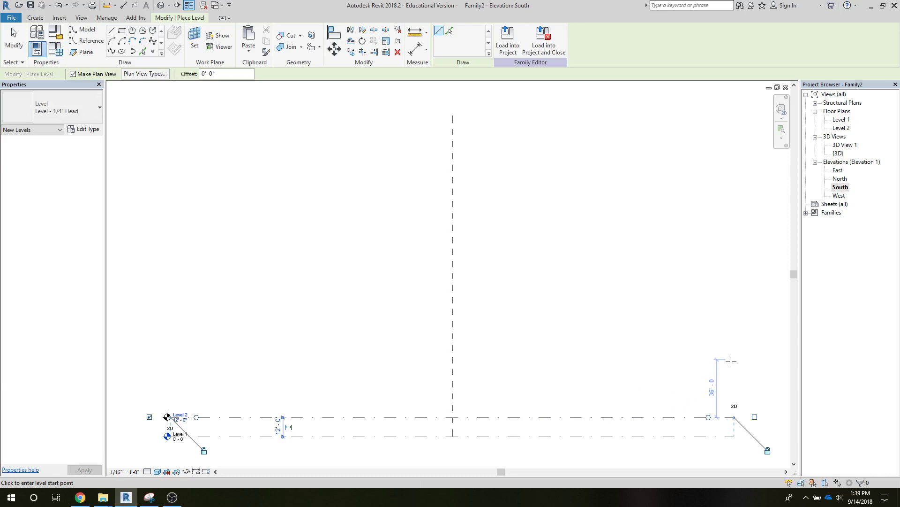
{"action": "type", "text": "34"}
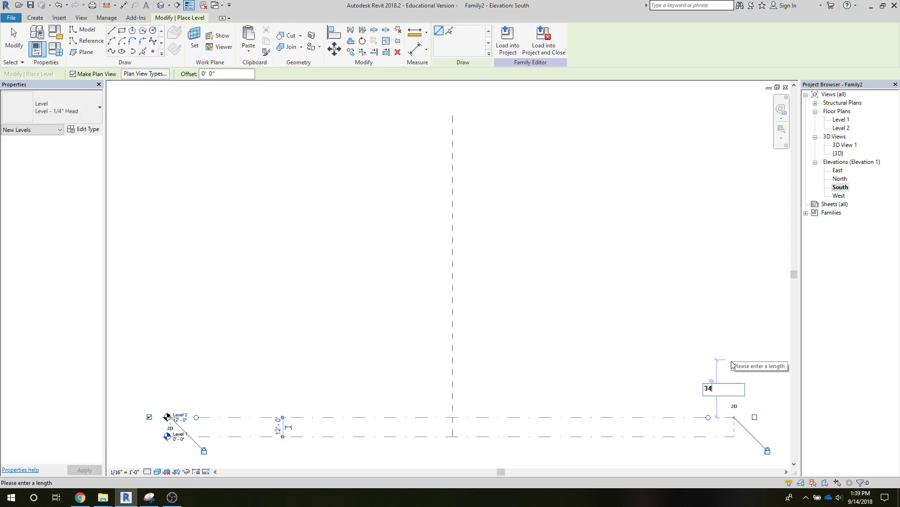
{"action": "key", "text": "Escape"}
{"action": "key", "text": "Escape"}
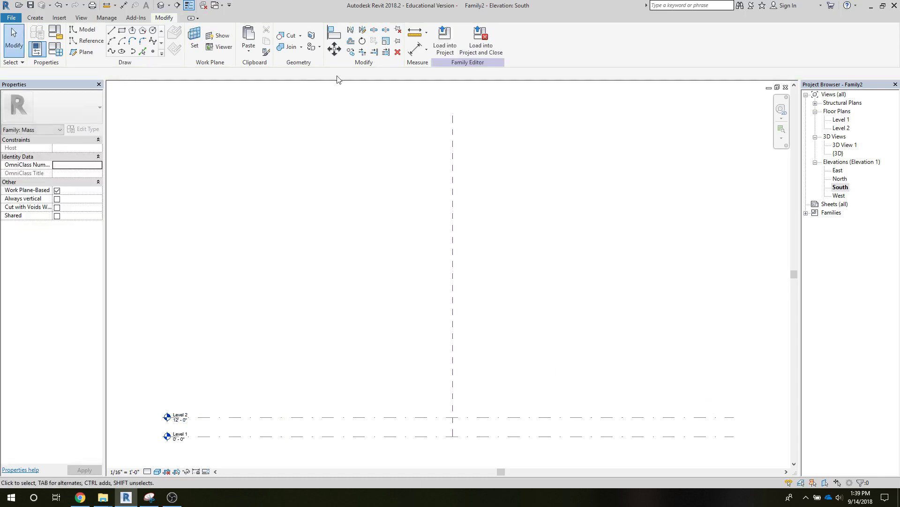
{"action": "left_click", "coordinate": [36, 17]}
{"action": "left_click", "coordinate": [394, 37]}
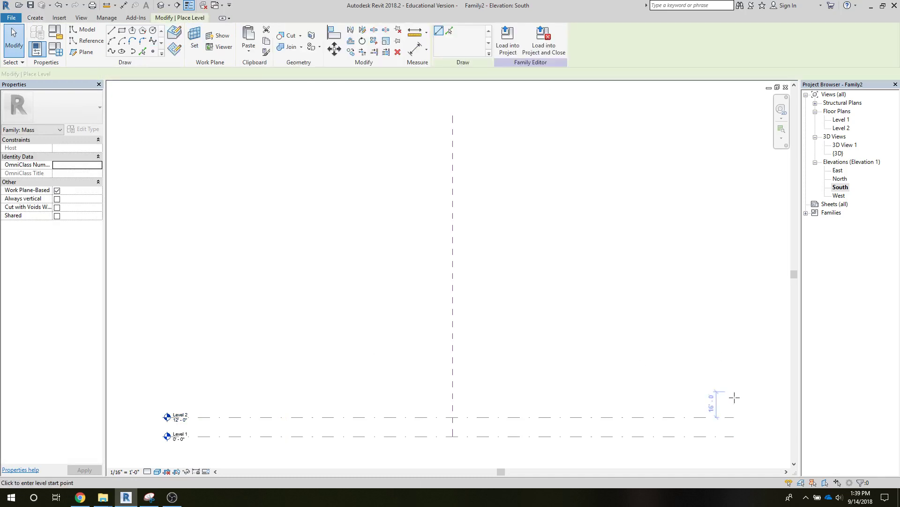
{"action": "scroll", "coordinate": [732, 386], "scroll_direction": "up", "scroll_amount": 2}
{"action": "scroll", "coordinate": [728, 381], "scroll_direction": "up", "scroll_amount": 1}
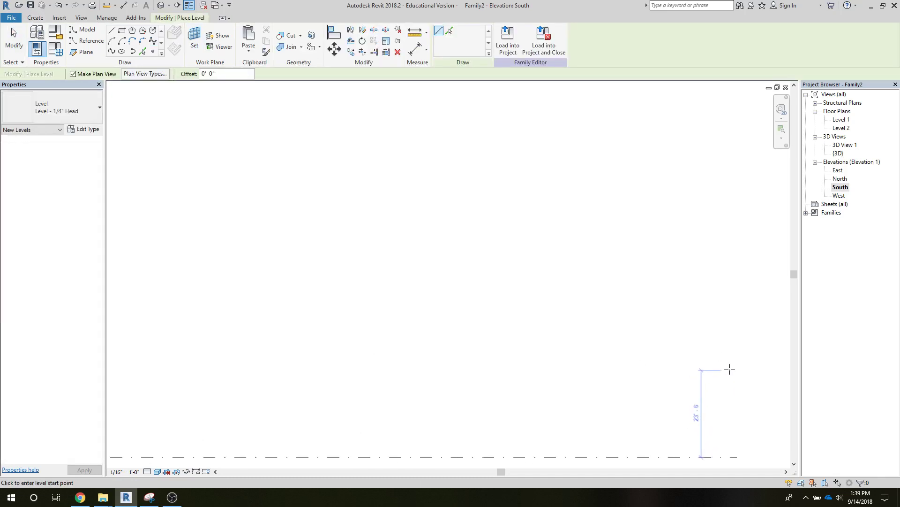
{"action": "left_click", "coordinate": [730, 333]}
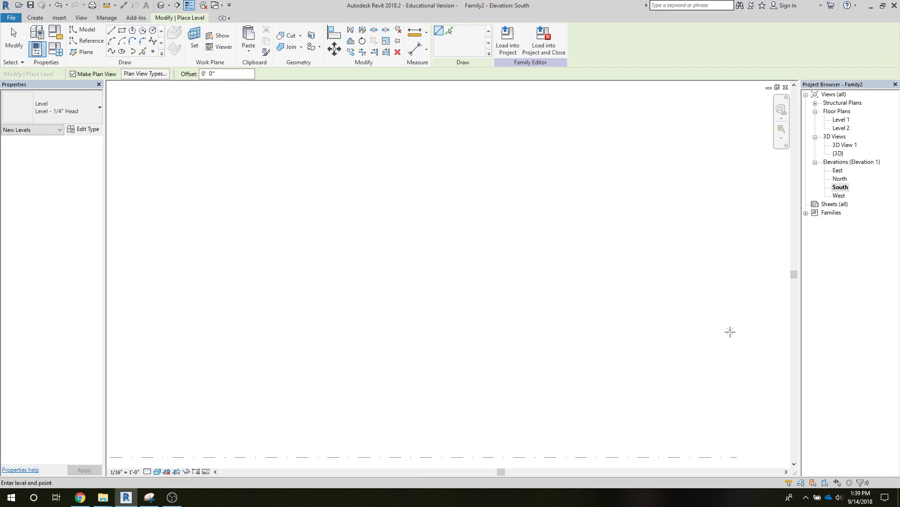
{"action": "left_click", "coordinate": [144, 366]}
{"action": "scroll", "coordinate": [323, 386], "scroll_direction": "down", "scroll_amount": 2}
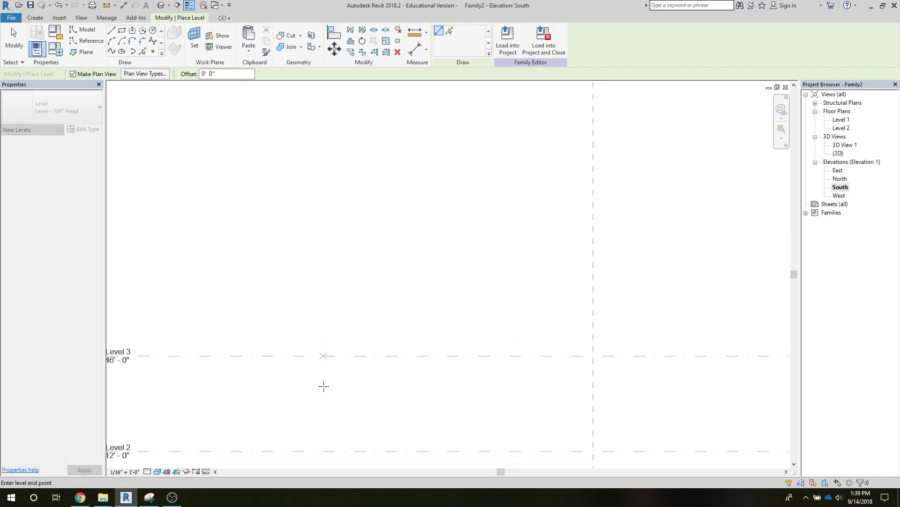
{"action": "scroll", "coordinate": [323, 386], "scroll_direction": "down", "scroll_amount": 1}
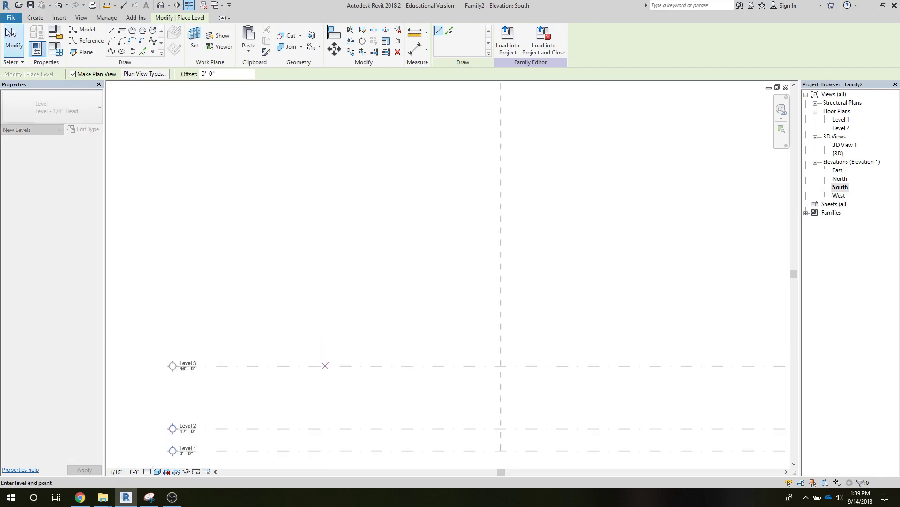
{"action": "left_click", "coordinate": [11, 31]}
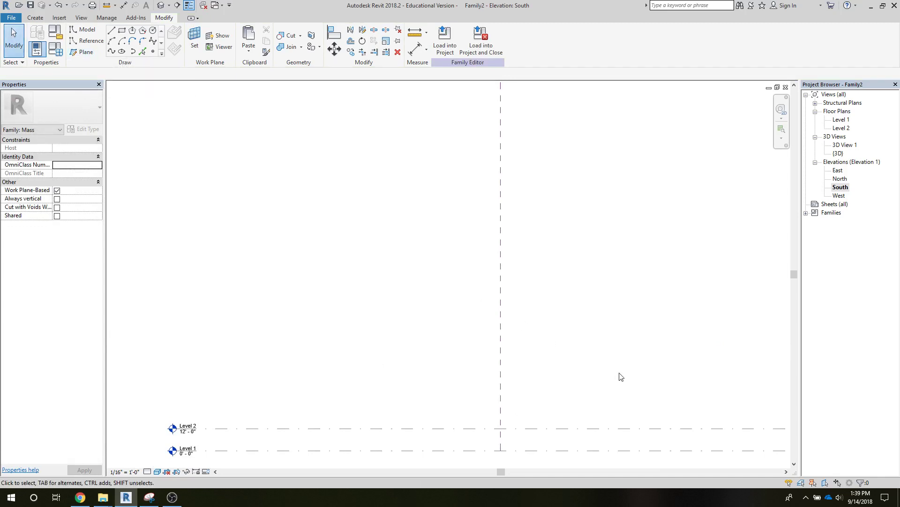
Place a third level 34' above Level 2, aligned with the ends of the existing levels.
{"action": "middle_click_drag", "start_coordinate": [680, 415], "coordinate": [408, 390]}
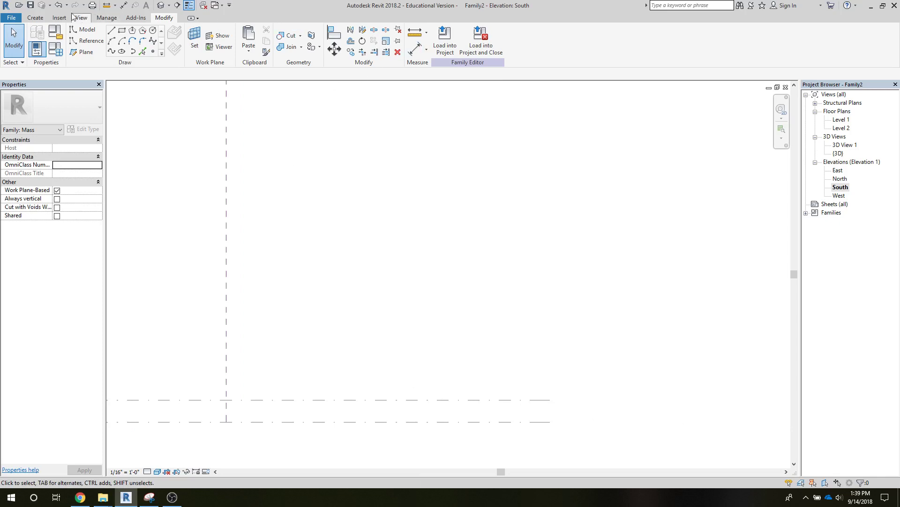
{"action": "left_click", "coordinate": [35, 18]}
{"action": "left_click", "coordinate": [393, 38]}
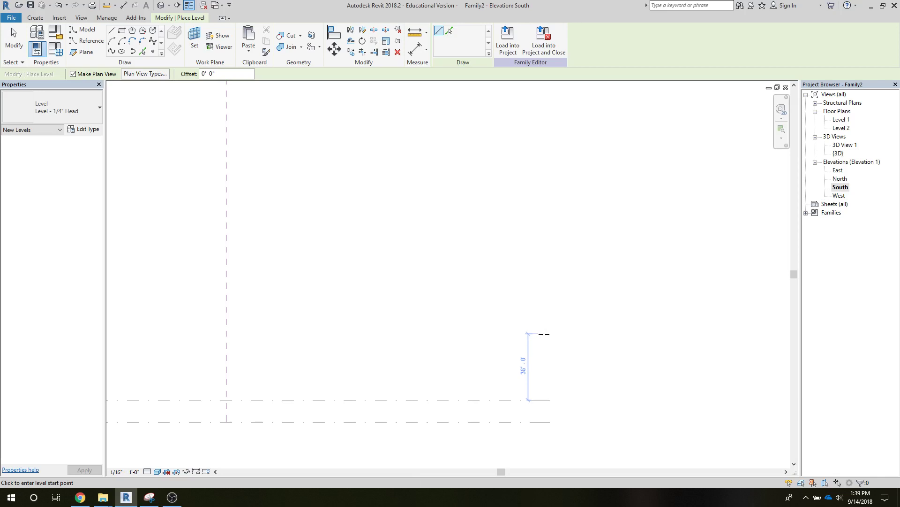
{"action": "scroll", "coordinate": [545, 336], "scroll_direction": "up", "scroll_amount": 2}
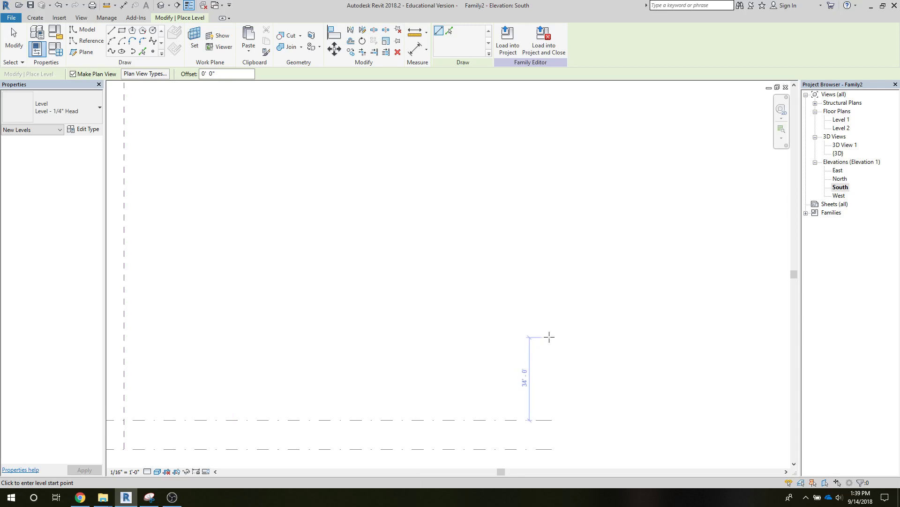
{"action": "left_click", "coordinate": [549, 337]}
{"action": "left_click", "coordinate": [204, 332]}
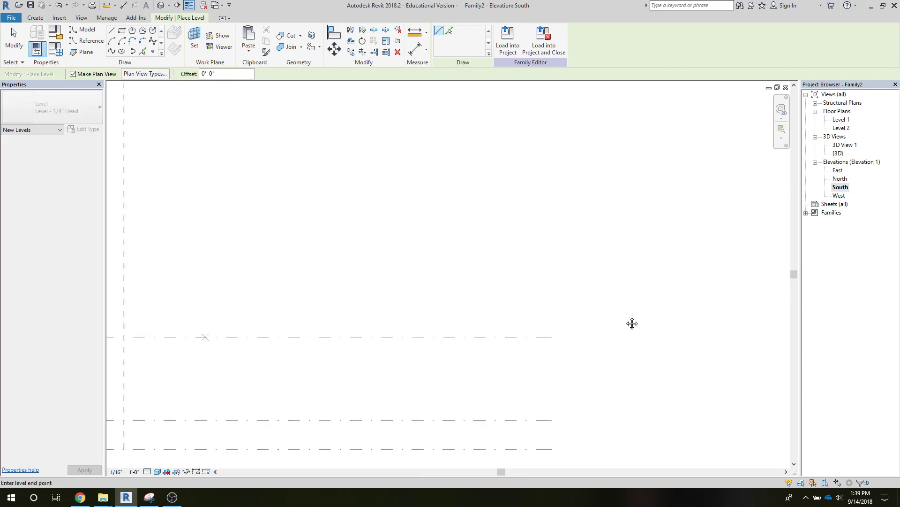
{"action": "middle_click_drag", "start_coordinate": [632, 322], "coordinate": [848, 298]}
{"action": "right_click", "coordinate": [849, 298]}
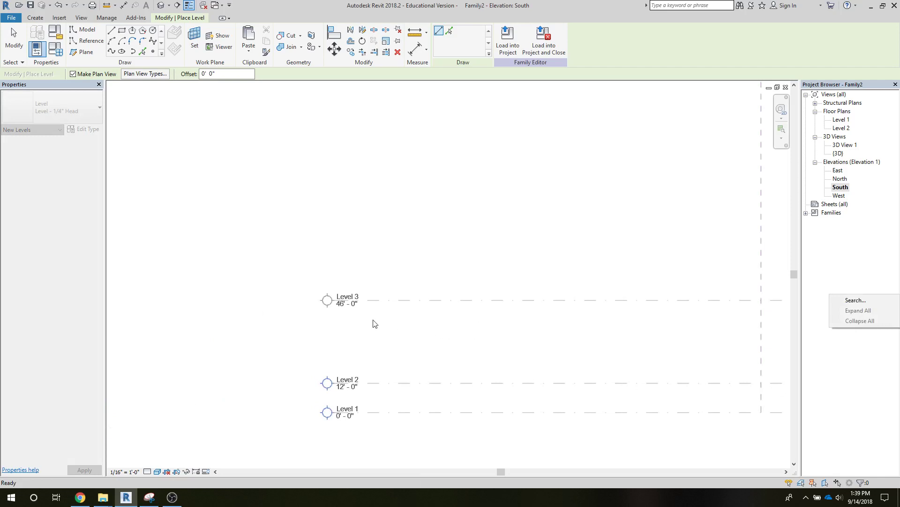
{"action": "left_click", "coordinate": [330, 304]}
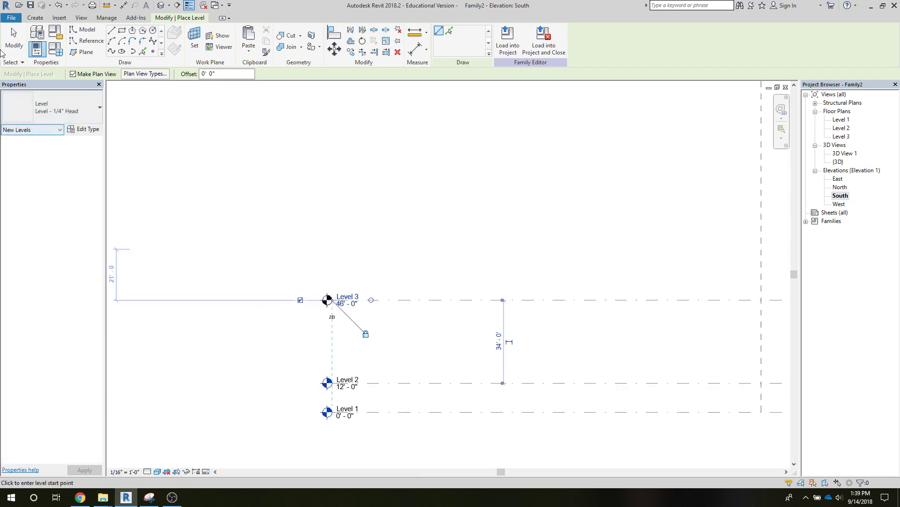
{"action": "left_click", "coordinate": [13, 41]}
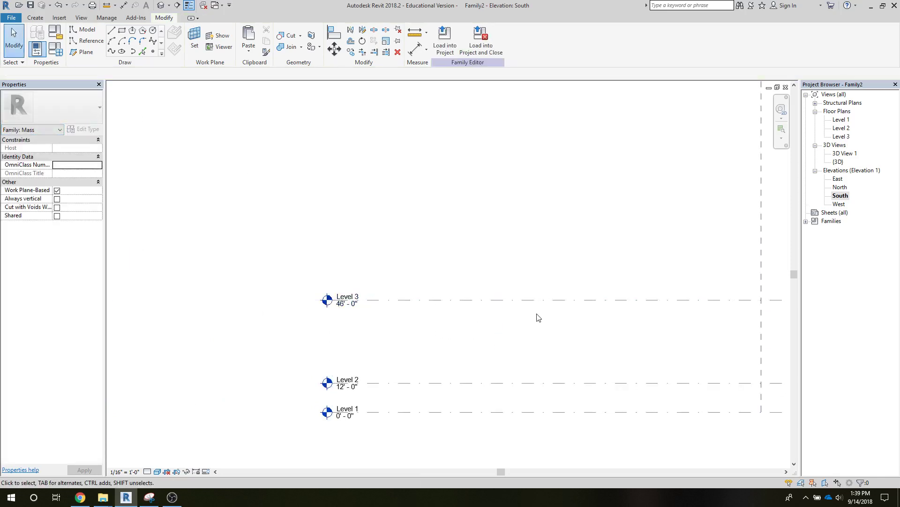
Copy the Center (Left/Right) reference plane 30' to the right.
{"action": "scroll", "coordinate": [538, 318], "scroll_direction": "down", "scroll_amount": 2}
{"action": "middle_click_drag", "start_coordinate": [584, 332], "coordinate": [362, 335]}
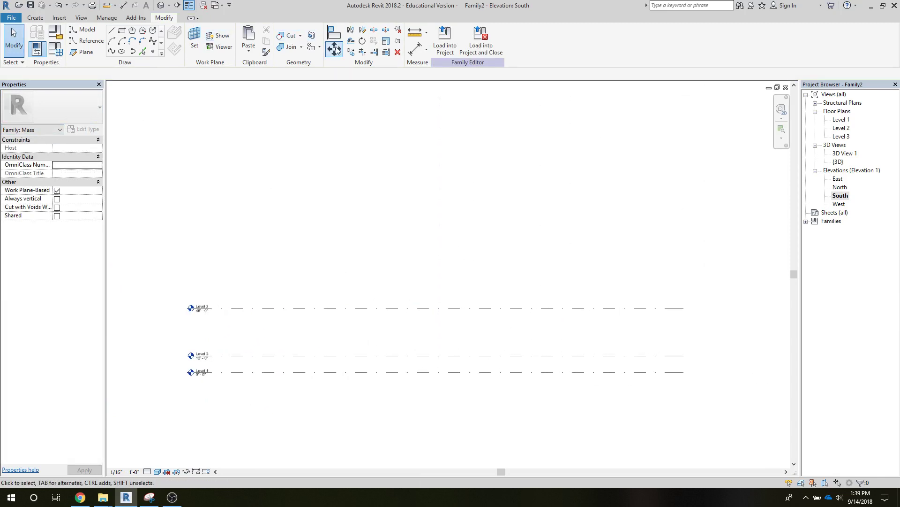
{"action": "left_click", "coordinate": [349, 53]}
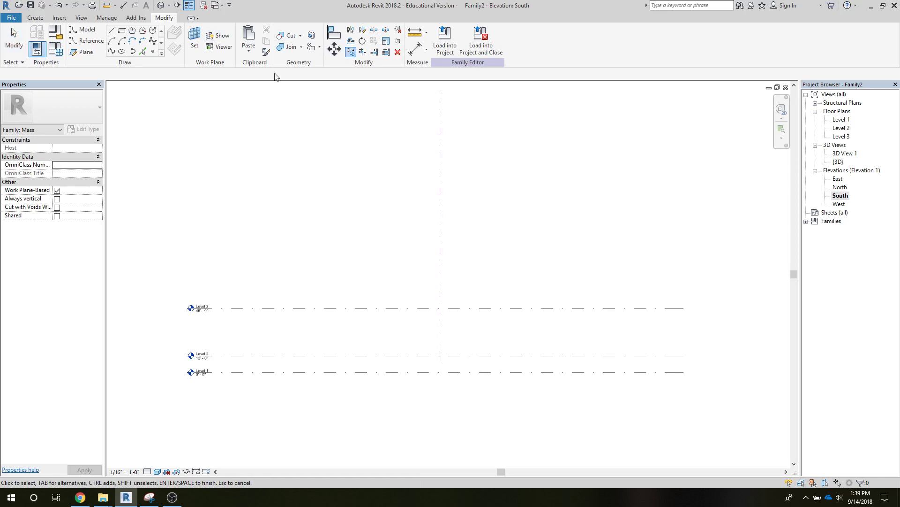
{"action": "left_click", "coordinate": [441, 240]}
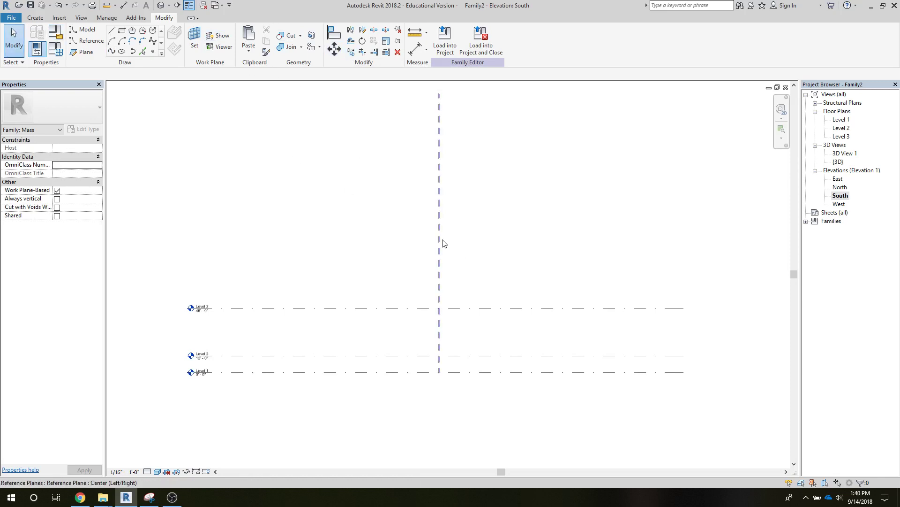
{"action": "left_click", "coordinate": [350, 52]}
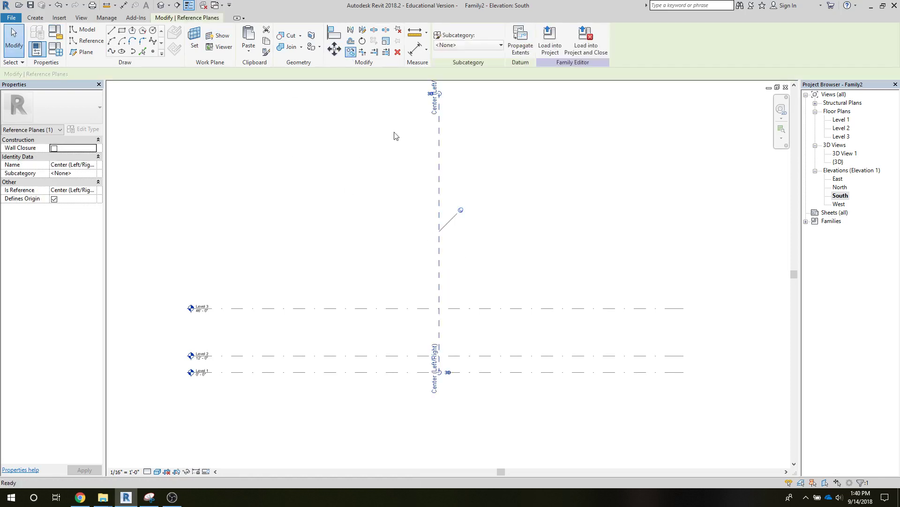
{"action": "left_click", "coordinate": [440, 257]}
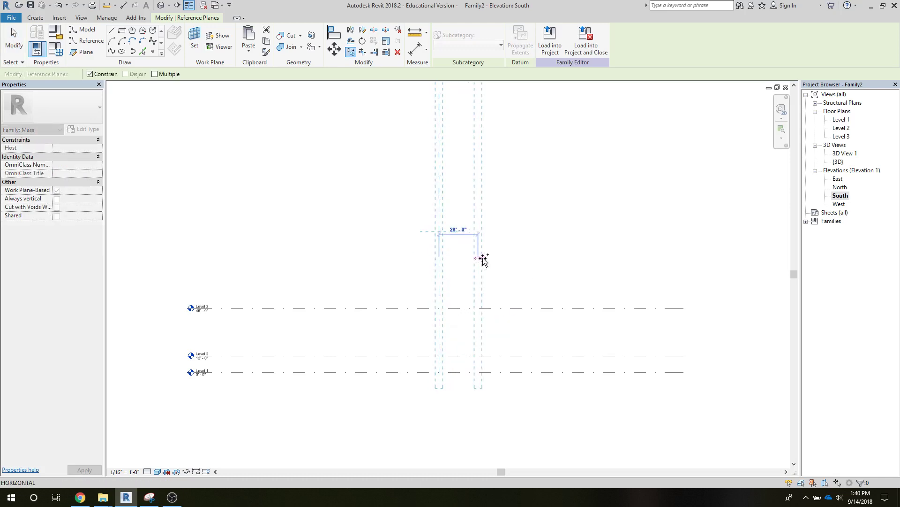
{"action": "type", "text": "30"}
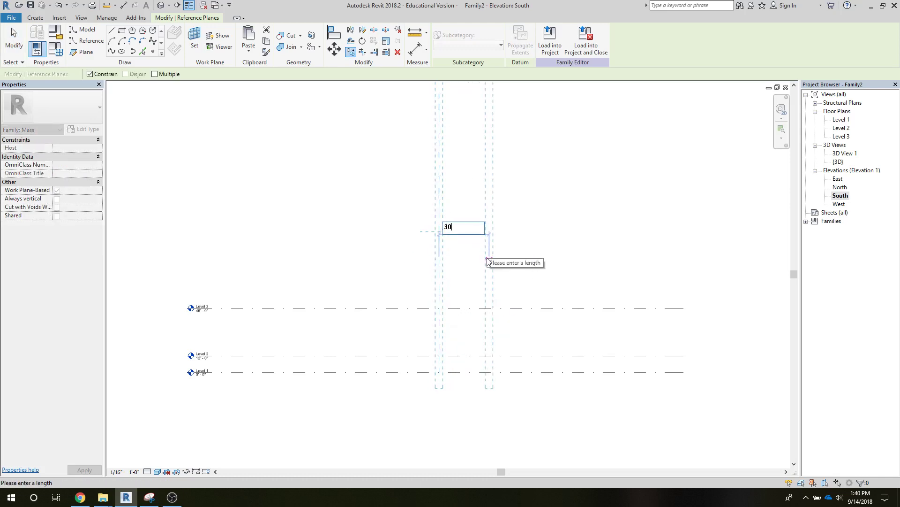
{"action": "key", "text": "Return"}
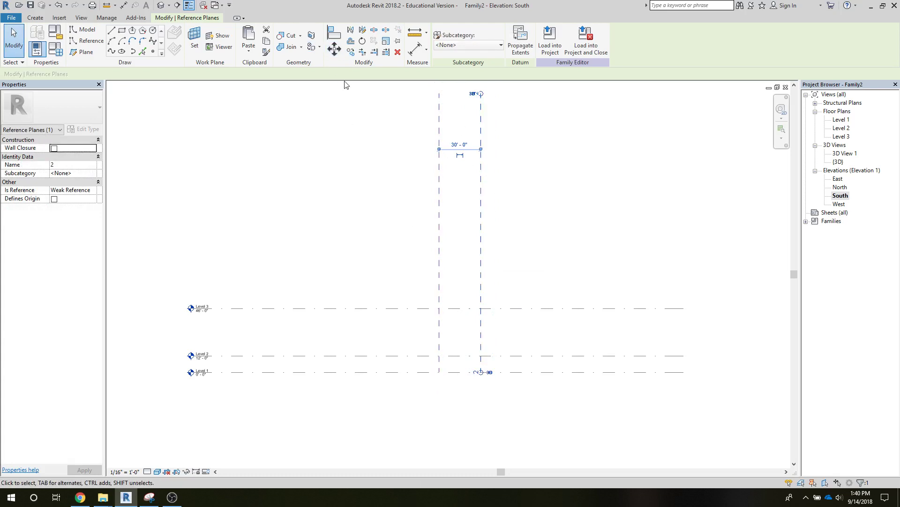
Copy the reference plane lying 30' right of center 60' to the left.
{"action": "left_click", "coordinate": [351, 51]}
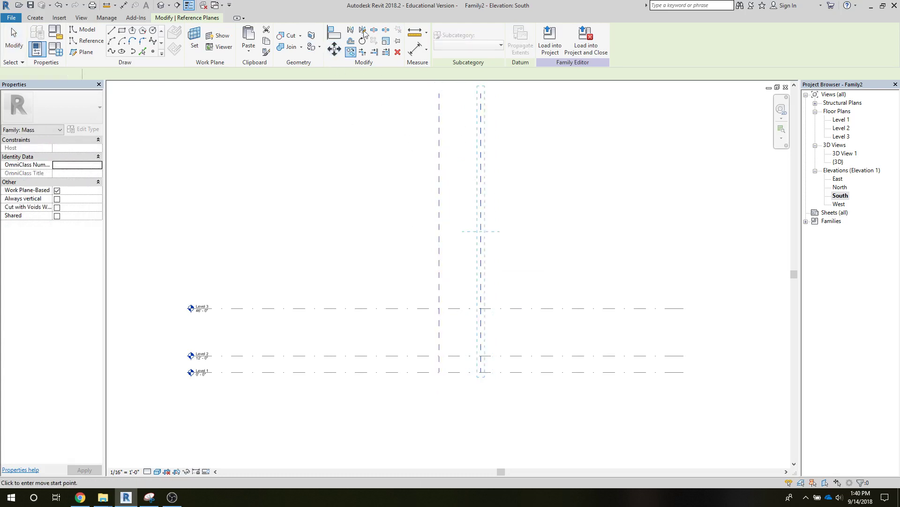
{"action": "left_click", "coordinate": [480, 173]}
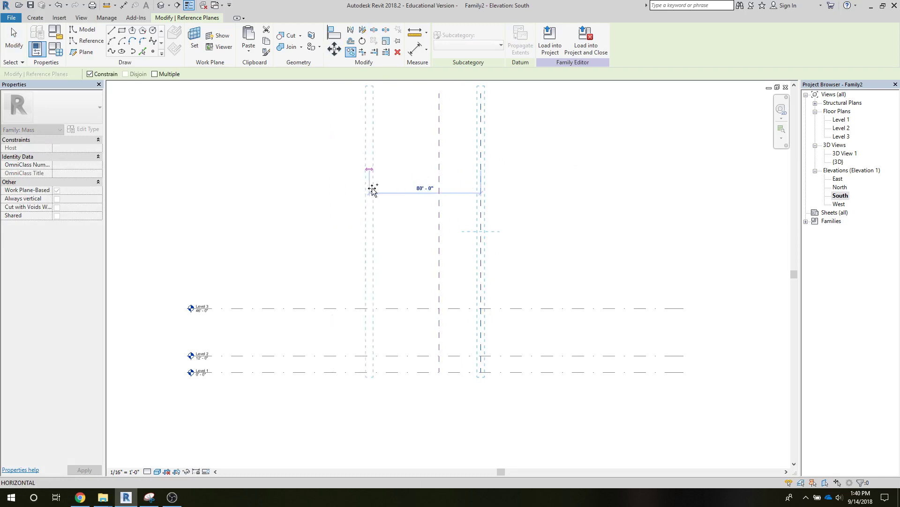
{"action": "type", "text": "60"}
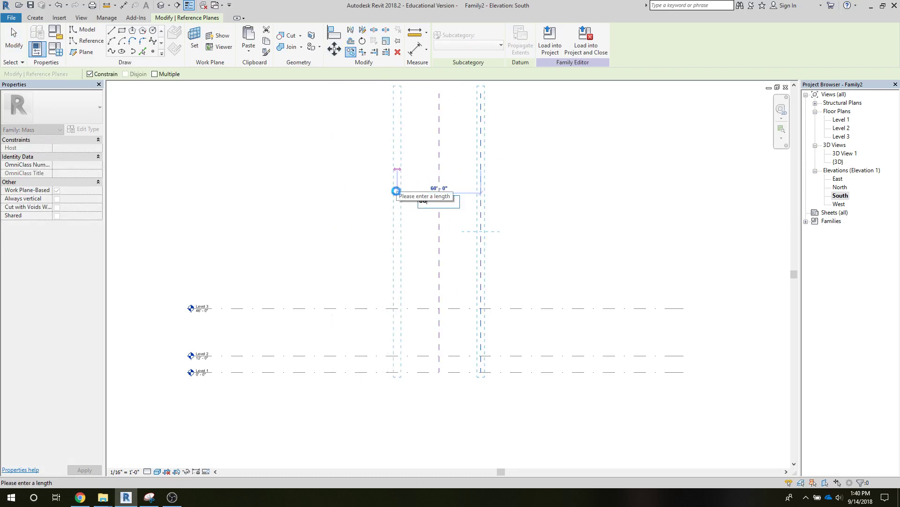
{"action": "key", "text": "Return"}
{"action": "key", "text": "Escape"}
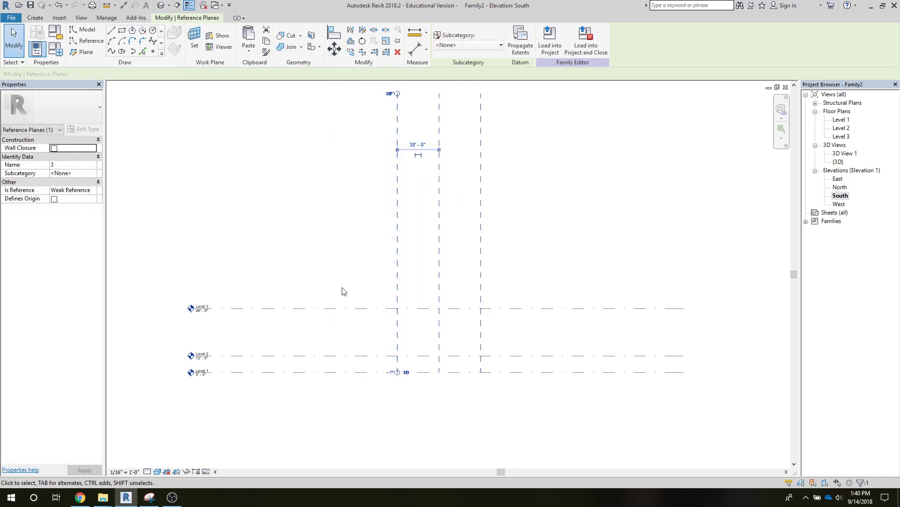
Copy the outer left reference plane 6' inward, to the right.
{"action": "scroll", "coordinate": [382, 339], "scroll_direction": "up", "scroll_amount": 2}
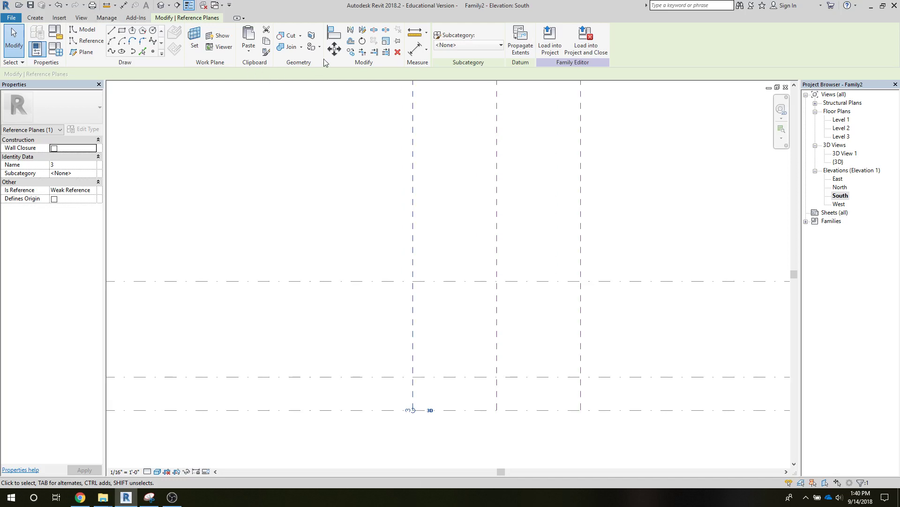
{"action": "left_click", "coordinate": [350, 51]}
{"action": "left_click", "coordinate": [413, 315]}
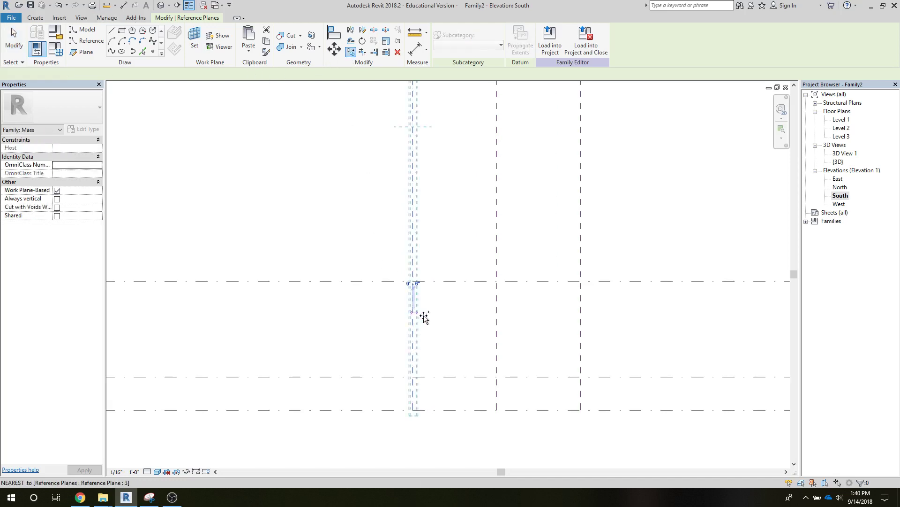
{"action": "type", "text": "6"}
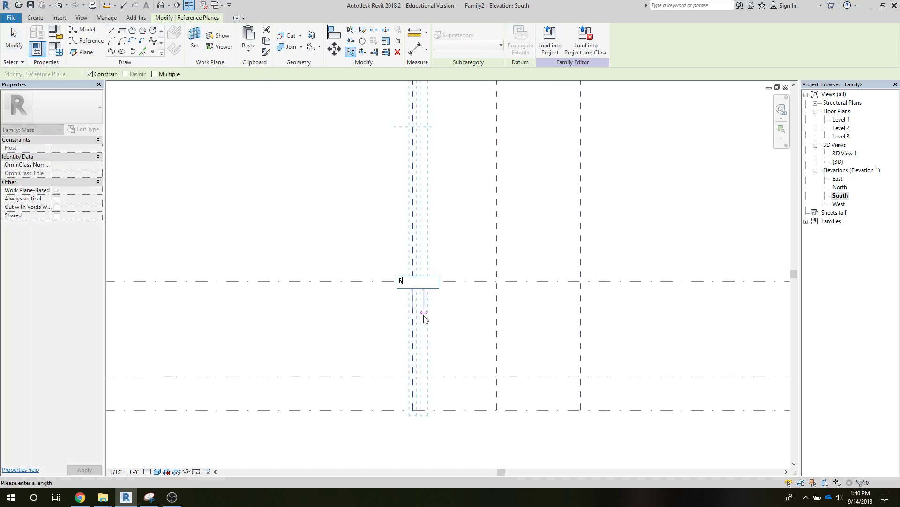
{"action": "key", "text": "Return"}
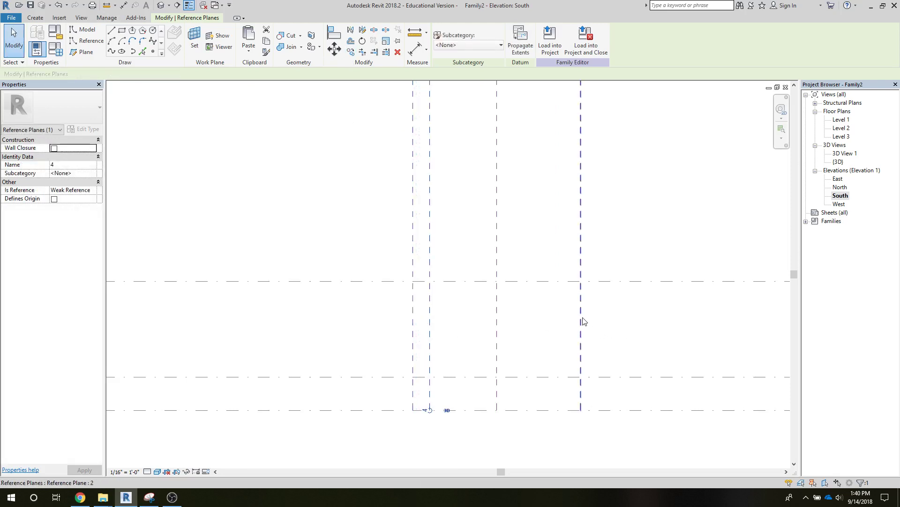
Copy the outer right reference plane 6' inward, to the left.
{"action": "left_click", "coordinate": [581, 323]}
{"action": "left_click", "coordinate": [353, 53]}
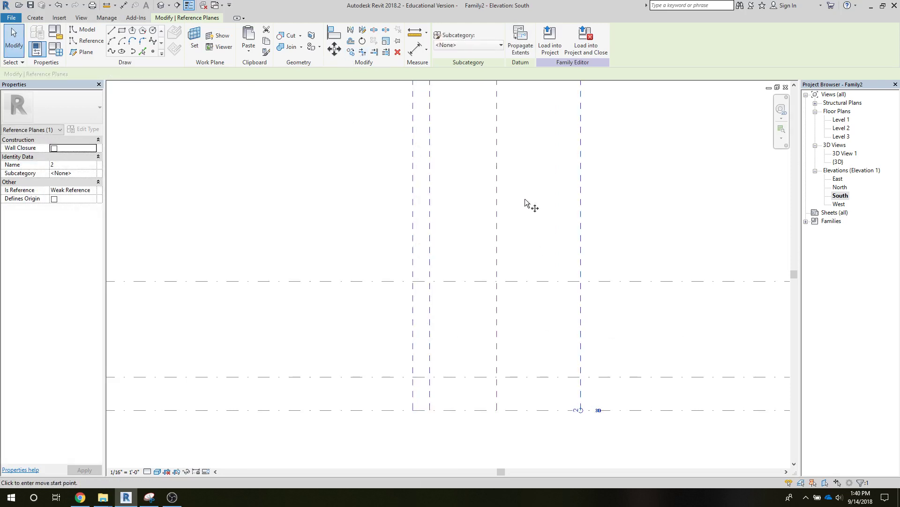
{"action": "left_click", "coordinate": [581, 299]}
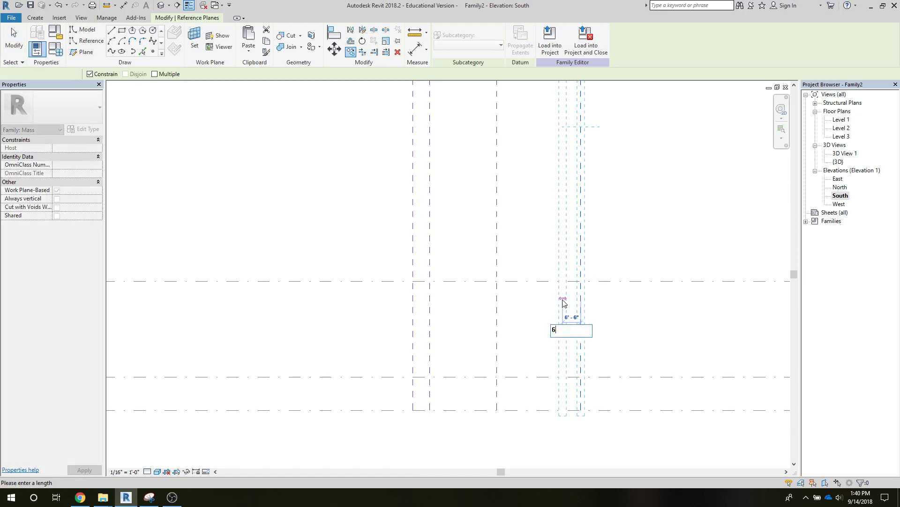
{"action": "left_click", "coordinate": [563, 301]}
{"action": "left_click", "coordinate": [358, 185]}
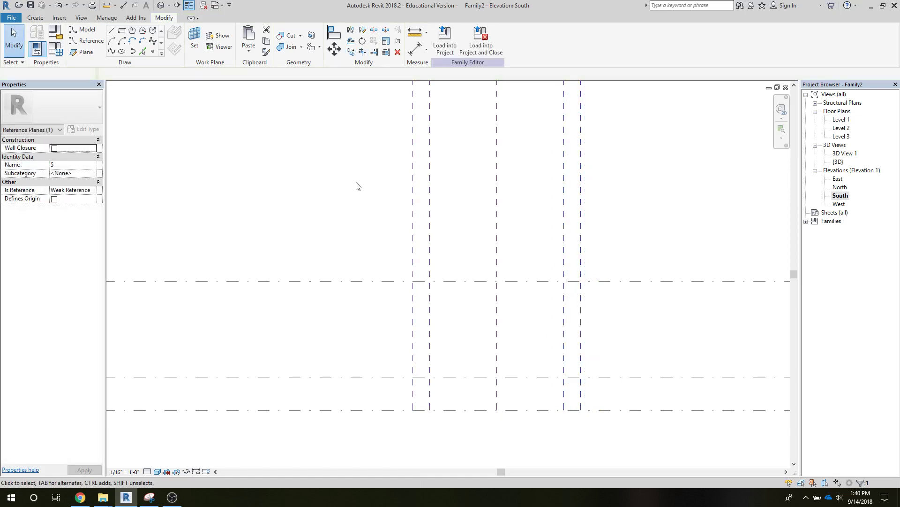
In the {3D} view, set the Center (Front/Back) reference plane as the work plane.
{"action": "double_click", "coordinate": [839, 162]}
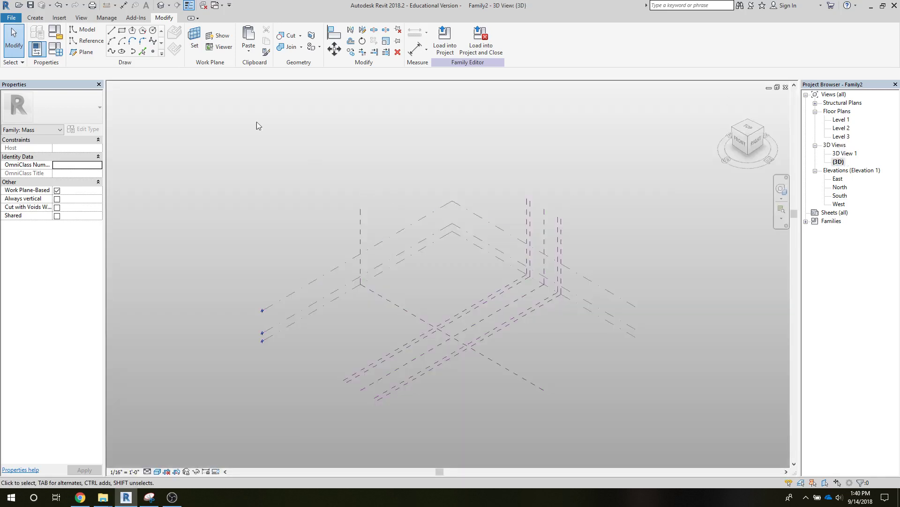
{"action": "left_click", "coordinate": [194, 40]}
{"action": "left_click", "coordinate": [358, 234]}
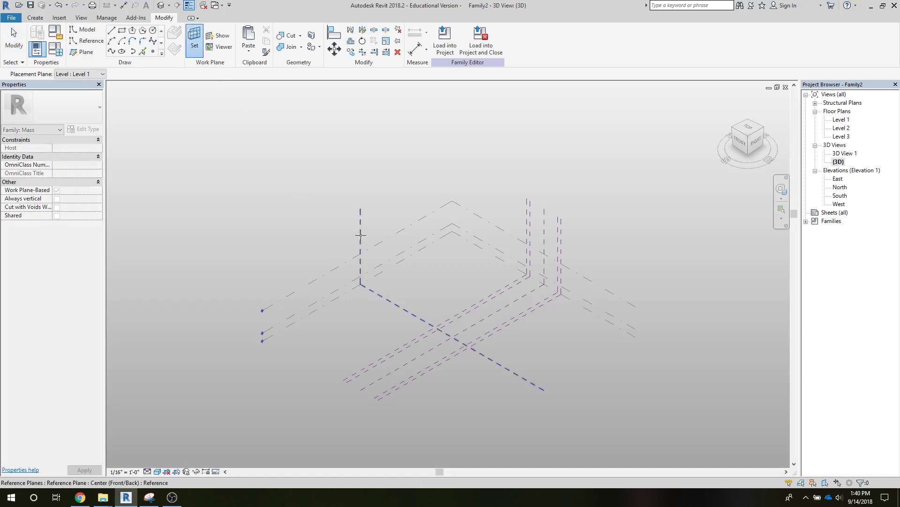
In the South elevation, draw a vertical model line along the outer right reference plane from Level 2 to Level 3.
{"action": "double_click", "coordinate": [840, 196]}
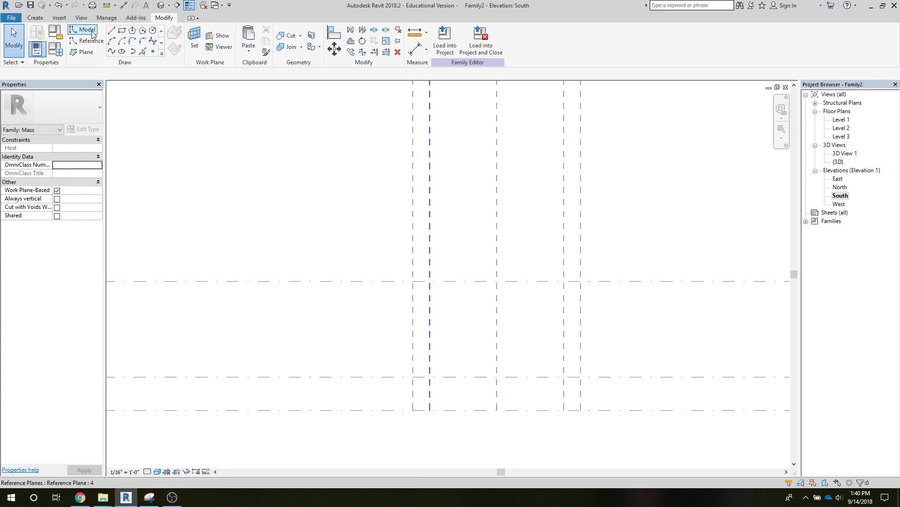
{"action": "left_click", "coordinate": [111, 30]}
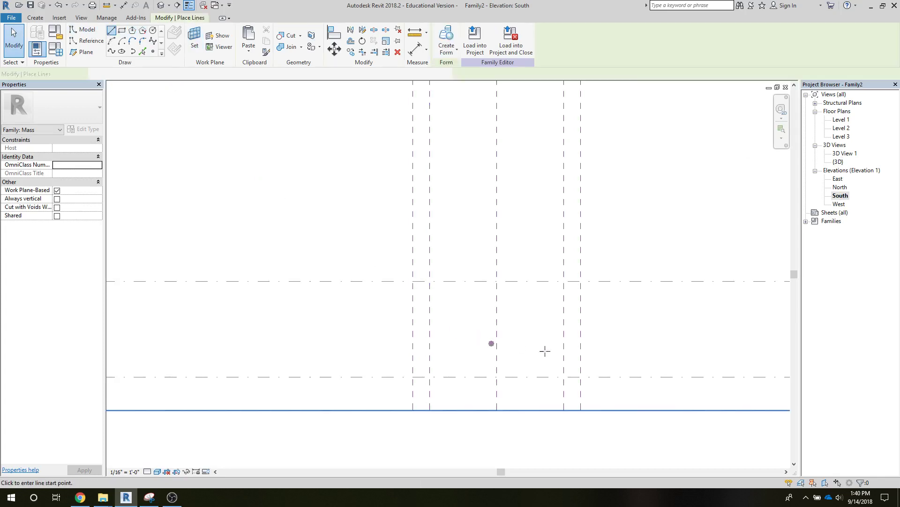
{"action": "left_click", "coordinate": [581, 377]}
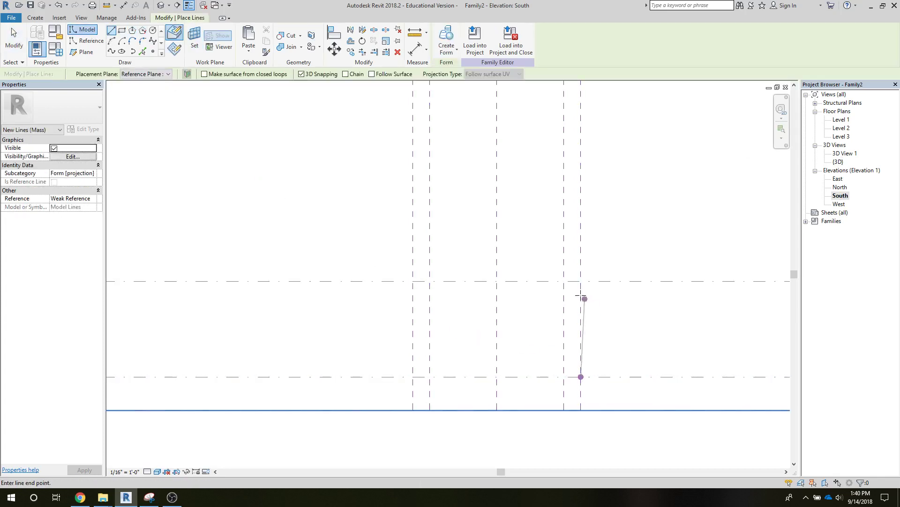
{"action": "left_click", "coordinate": [581, 281]}
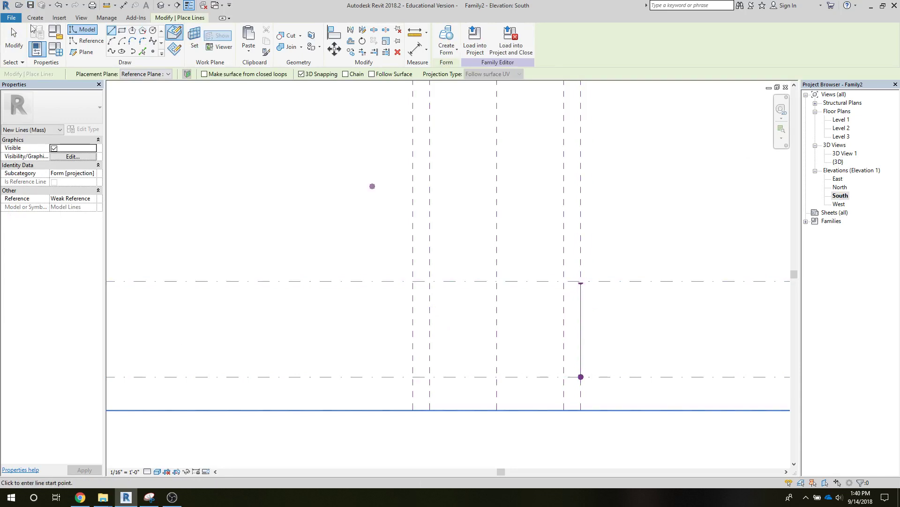
{"action": "key", "text": "Escape"}
{"action": "key", "text": "Escape"}
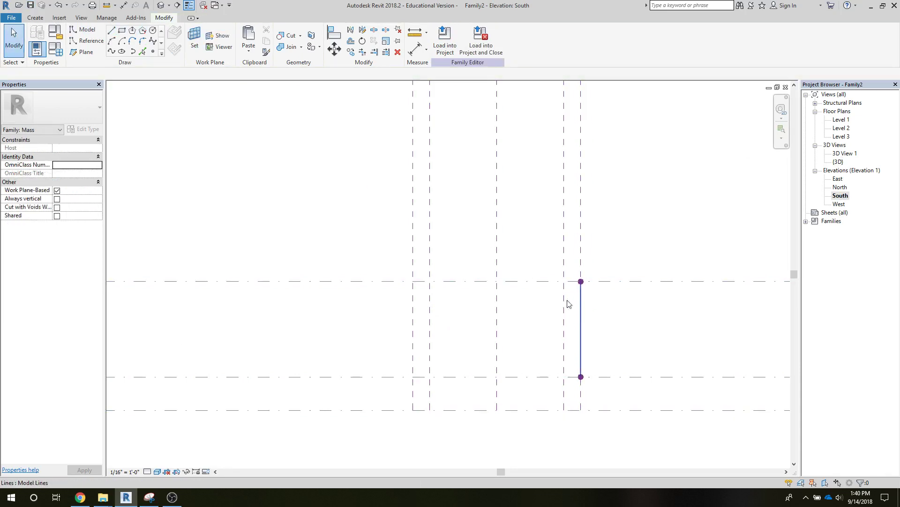
Create a solid form from the vertical model line.
{"action": "left_click", "coordinate": [580, 305]}
{"action": "left_click", "coordinate": [444, 53]}
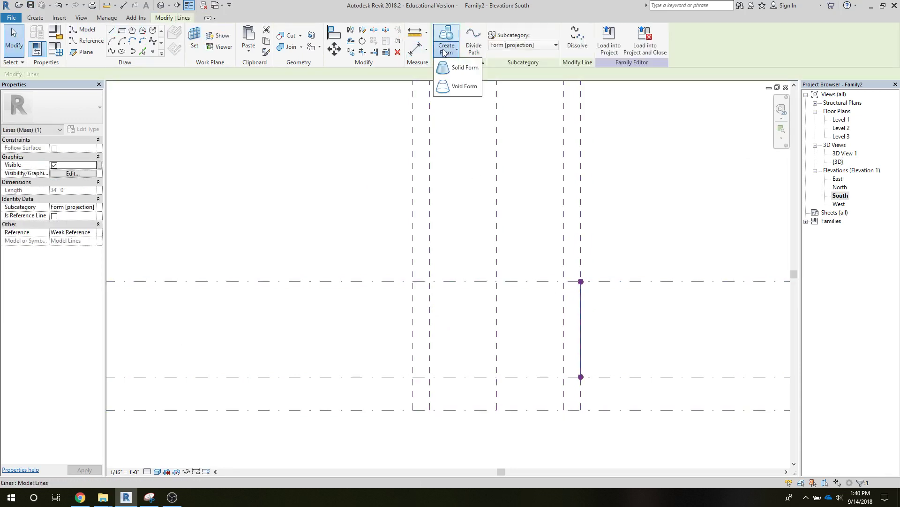
{"action": "left_click", "coordinate": [449, 66]}
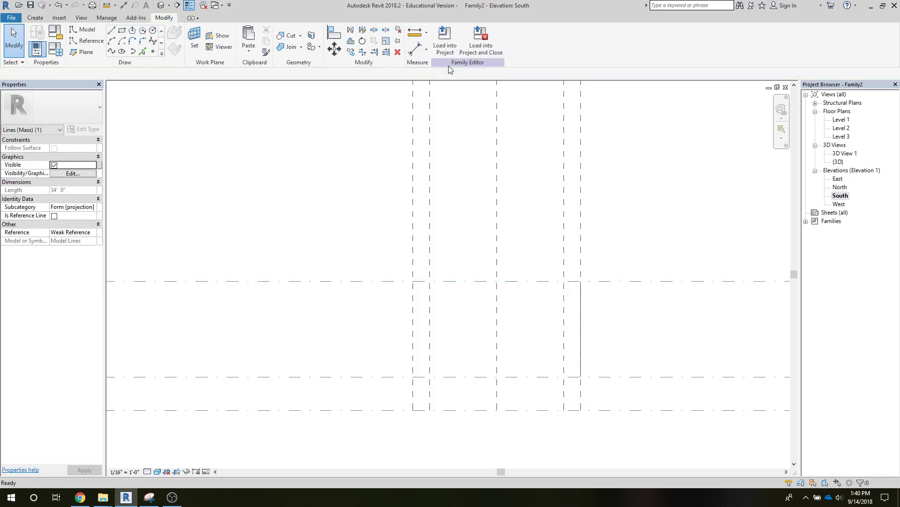
Open the Level 1 floor plan and select the form at the outer right reference plane.
{"action": "double_click", "coordinate": [840, 119]}
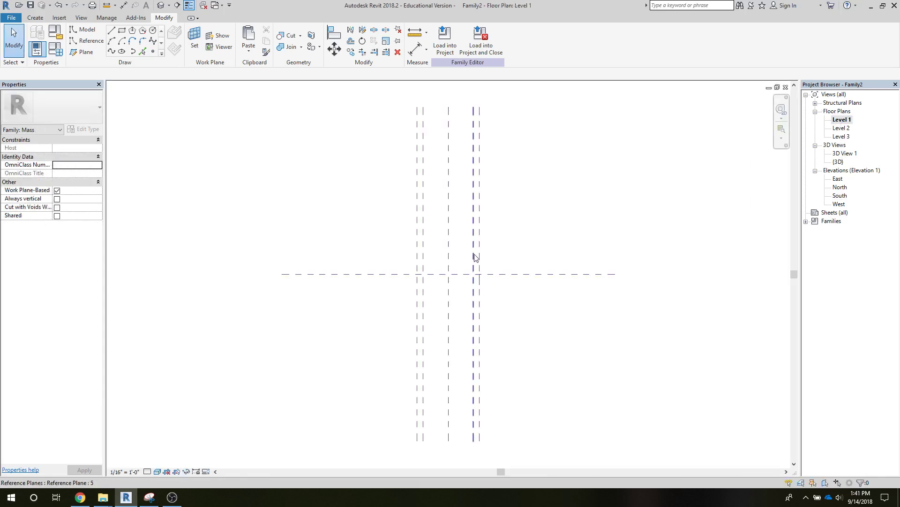
{"action": "scroll", "coordinate": [475, 257], "scroll_direction": "up", "scroll_amount": 2}
{"action": "left_click_drag", "start_coordinate": [266, 166], "coordinate": [573, 390]}
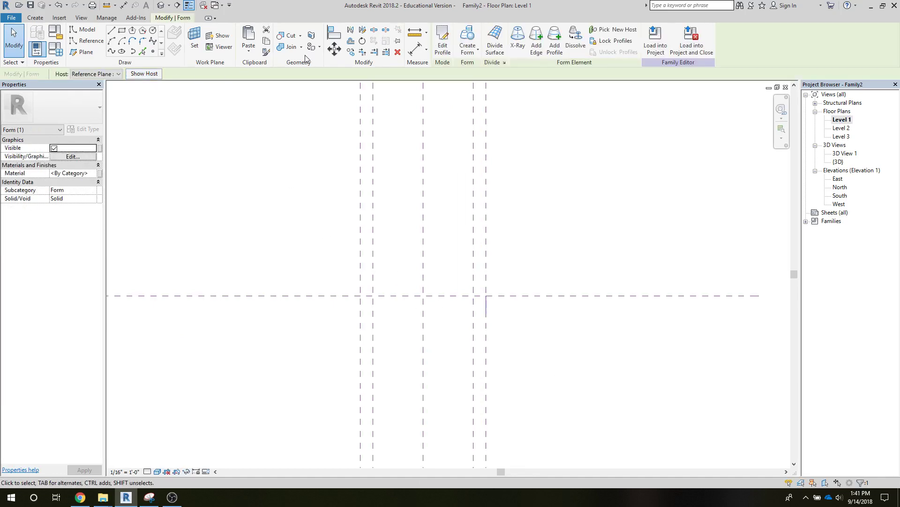
Try to rotate the form 90° about its end on the Center (Front/Back) reference plane.
{"action": "left_click", "coordinate": [362, 41]}
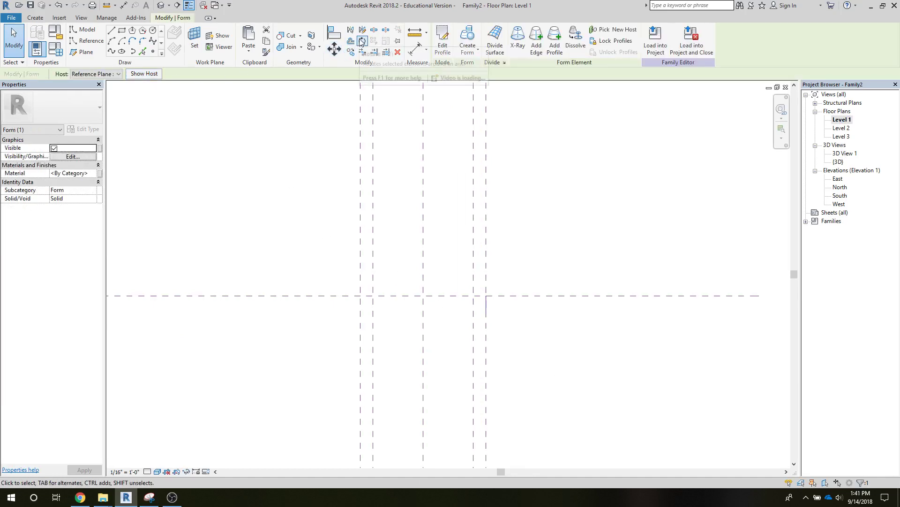
{"action": "left_click", "coordinate": [473, 297]}
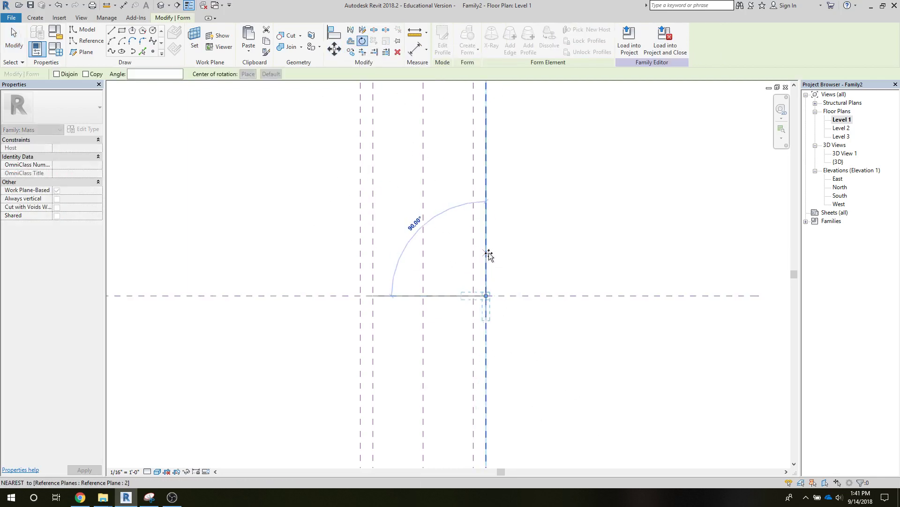
{"action": "left_click", "coordinate": [487, 255]}
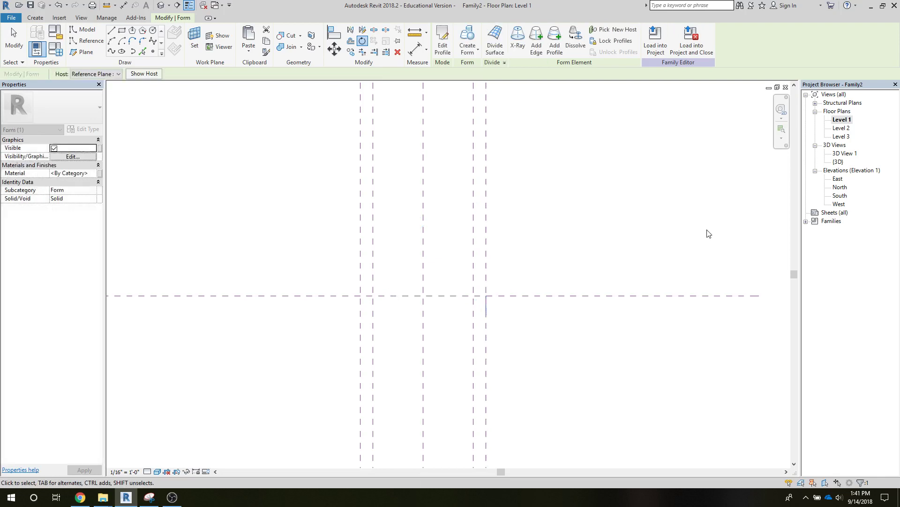
Rotate a copy of the form 90° clockwise about its end so it lies along the Center (Front/Back) reference plane.
{"action": "left_click", "coordinate": [482, 303]}
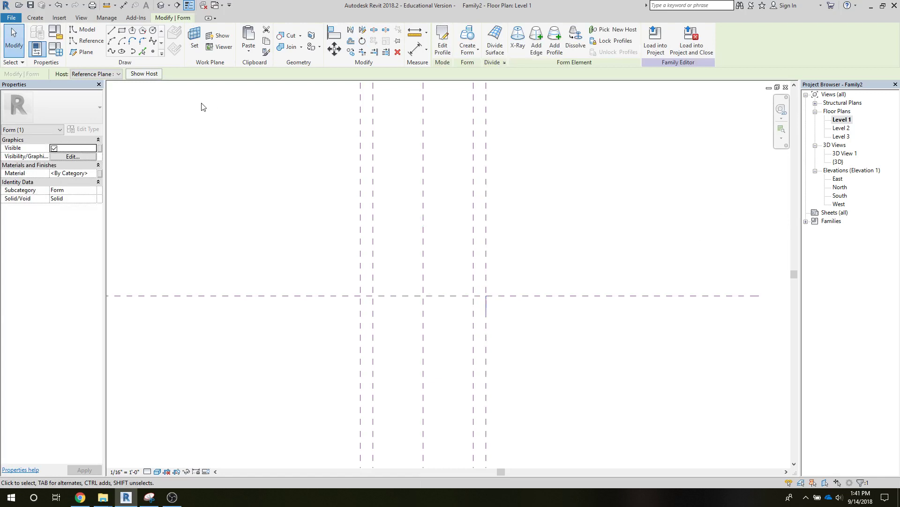
{"action": "left_click", "coordinate": [351, 51]}
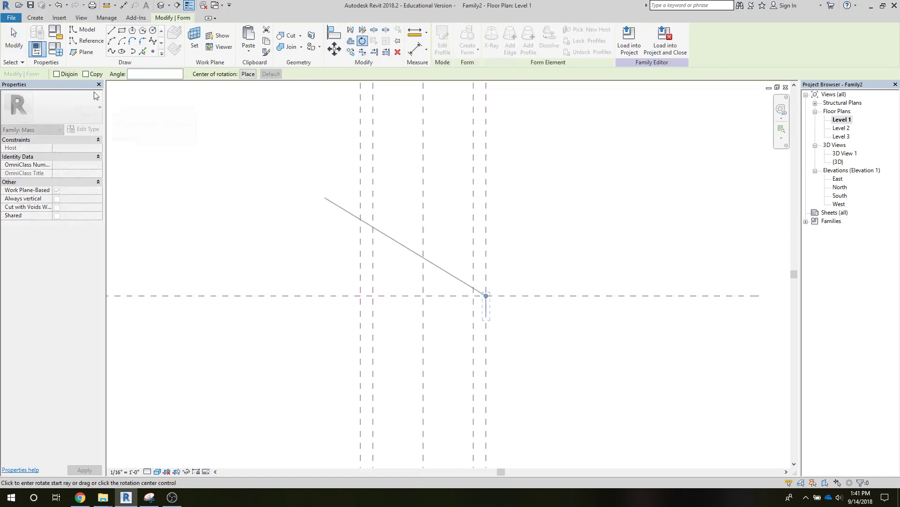
{"action": "left_click", "coordinate": [86, 74]}
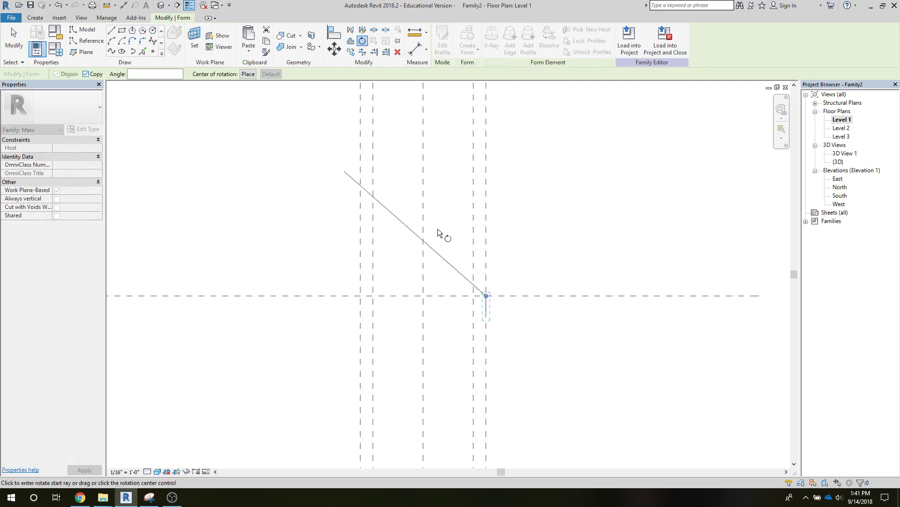
{"action": "left_click", "coordinate": [486, 233]}
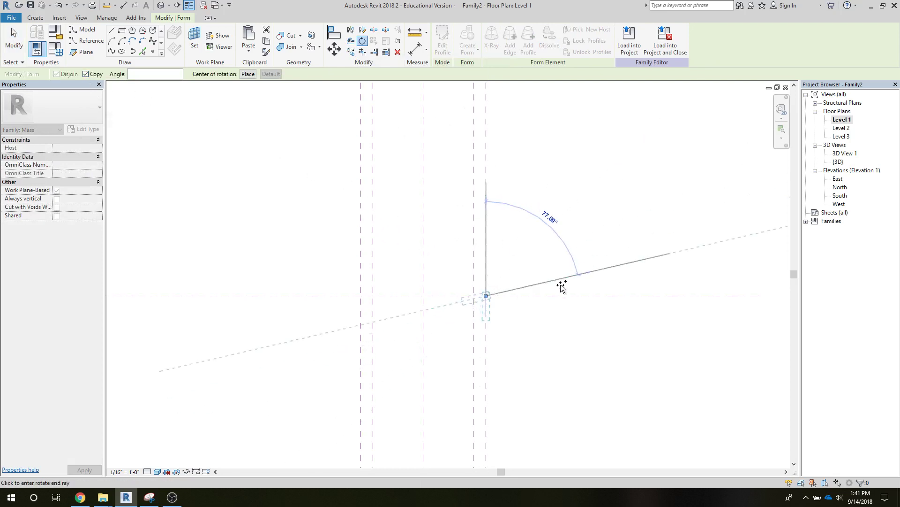
{"action": "left_click", "coordinate": [573, 297]}
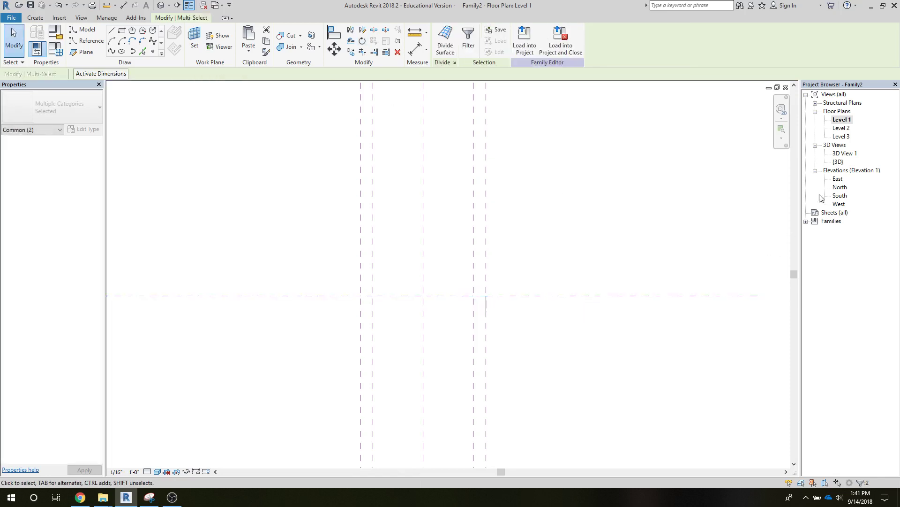
Delete the original, unrotated form in the {3D} view and open the South elevation.
{"action": "double_click", "coordinate": [837, 162]}
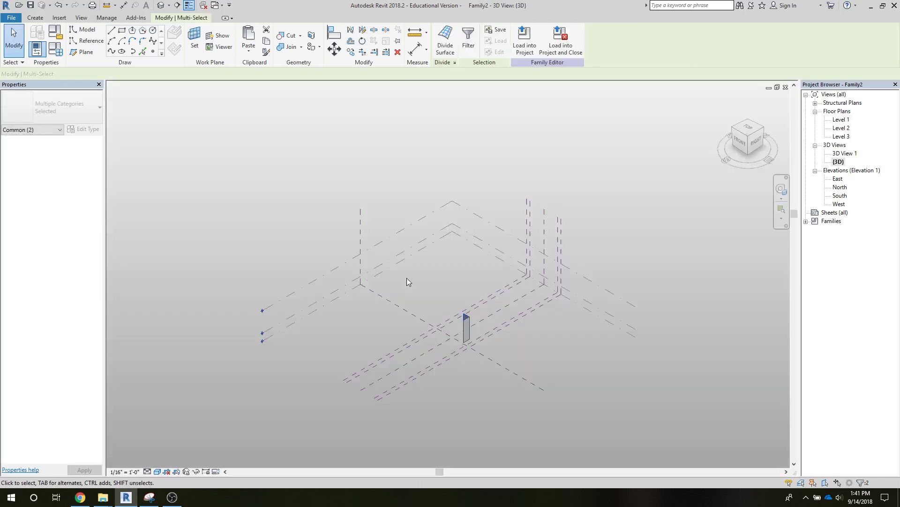
{"action": "left_click", "coordinate": [401, 282]}
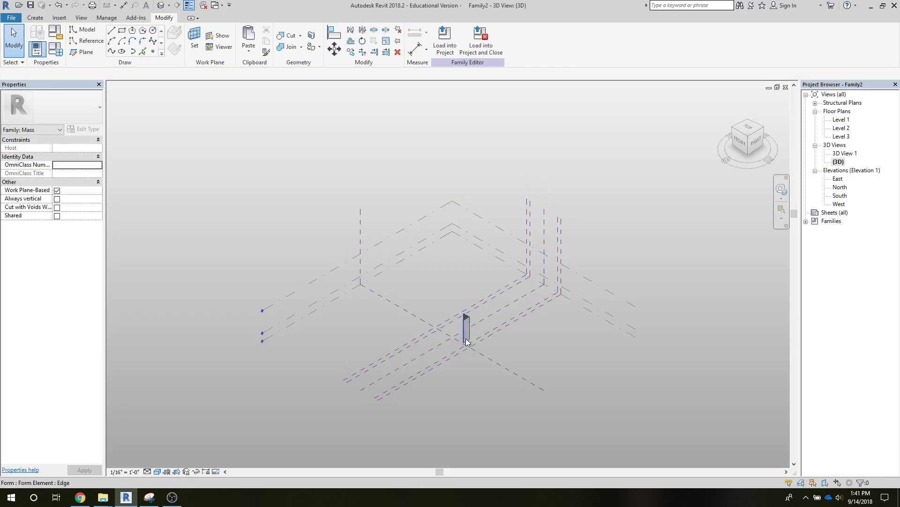
{"action": "left_click", "coordinate": [467, 342]}
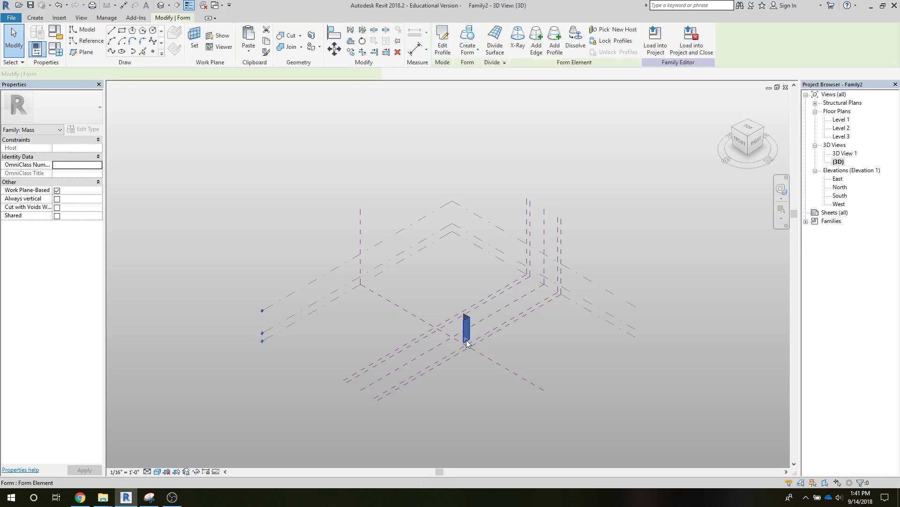
{"action": "key", "text": "Escape"}
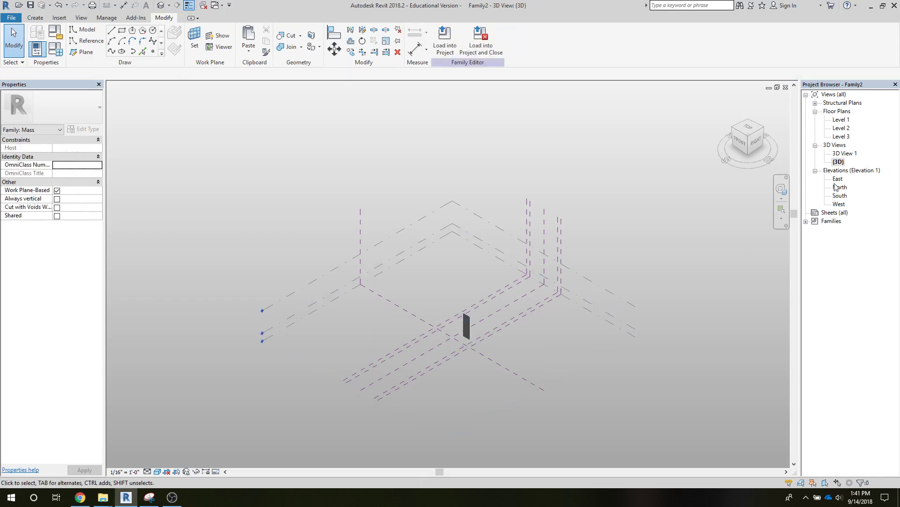
{"action": "double_click", "coordinate": [840, 195]}
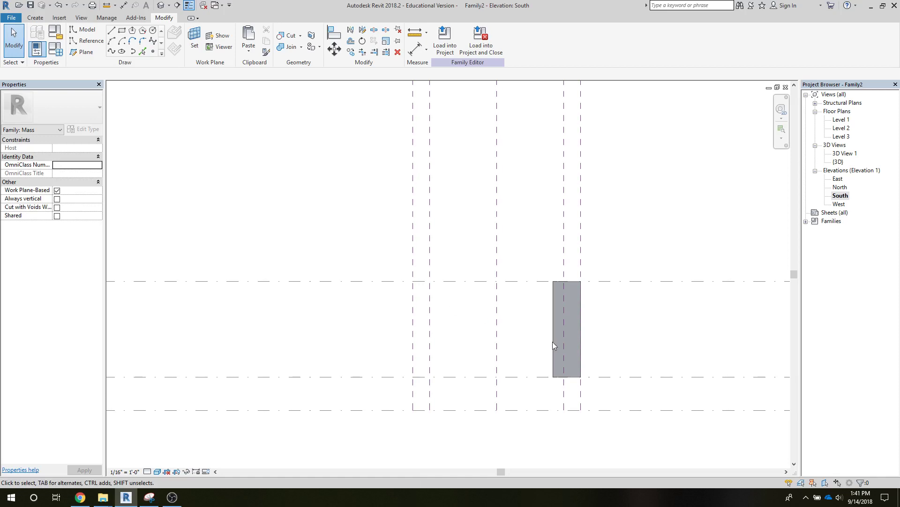
Stretch the form's free vertical edge to the outermost reference plane on the opposite side, making it 60'-0" wide, and open the {3D} view.
{"action": "left_click", "coordinate": [551, 332]}
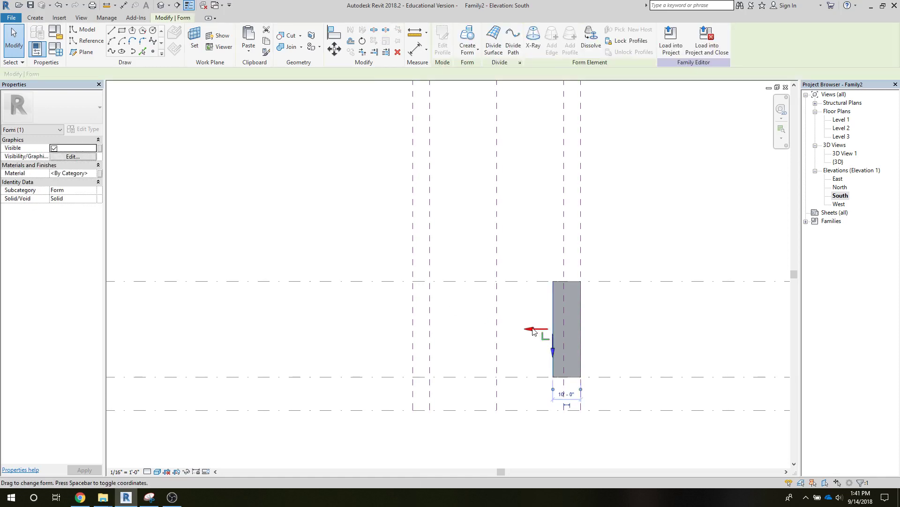
{"action": "left_click_drag", "start_coordinate": [533, 332], "coordinate": [394, 322]}
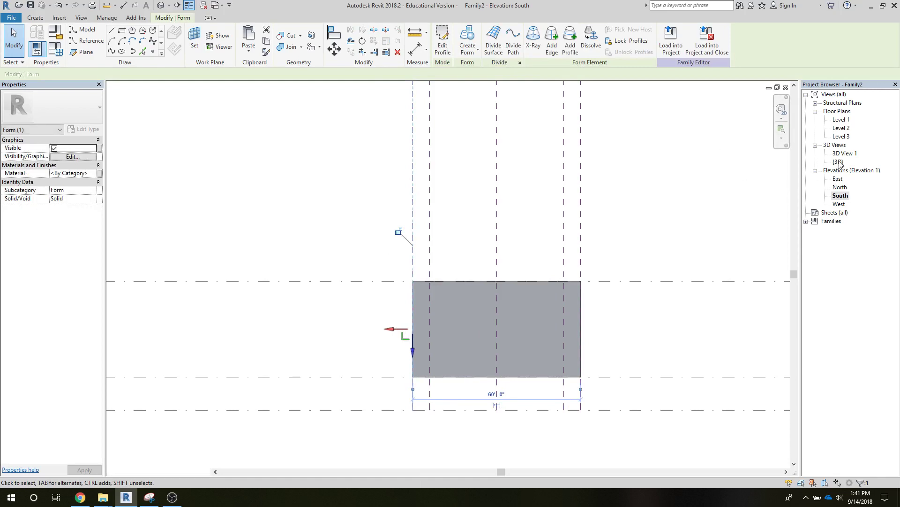
{"action": "double_click", "coordinate": [839, 163]}
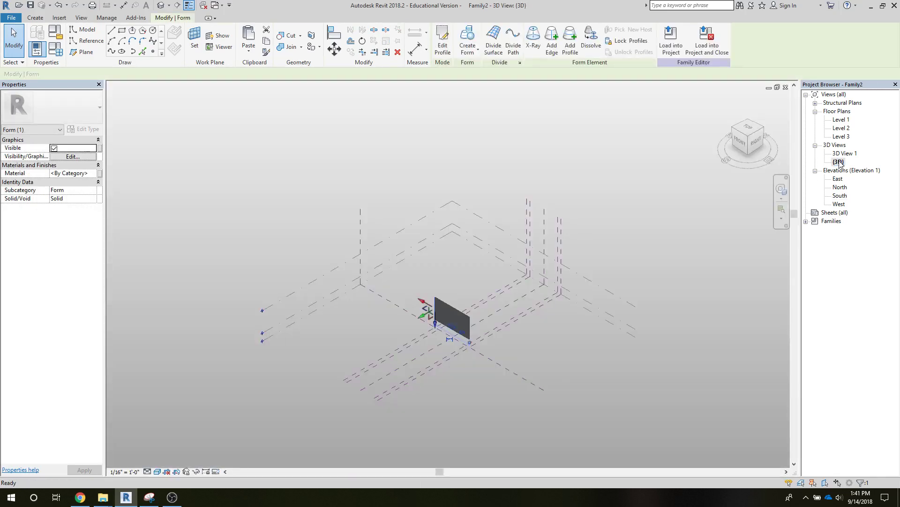
Divide the form's surface into a 12 by 12 UV grid and turn on Nodes in its surface representation.
{"action": "scroll", "coordinate": [452, 353], "scroll_direction": "up", "scroll_amount": 6}
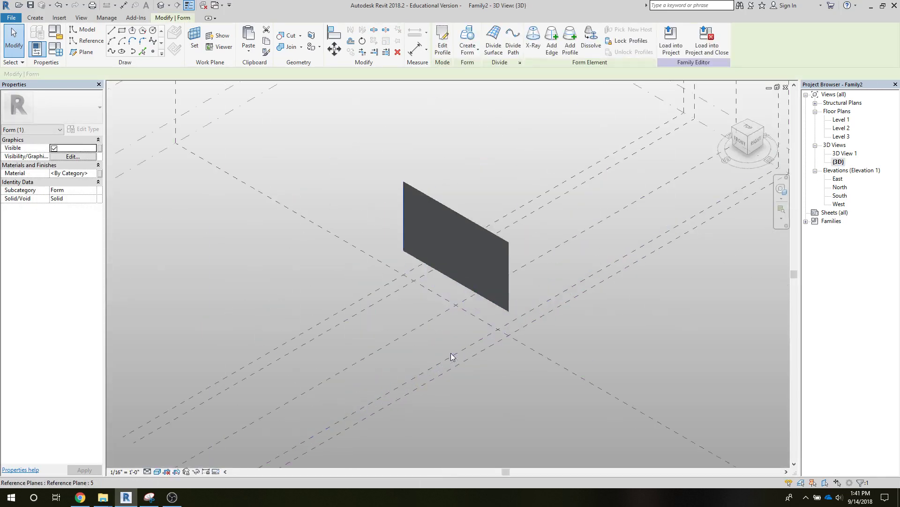
{"action": "left_click", "coordinate": [449, 207]}
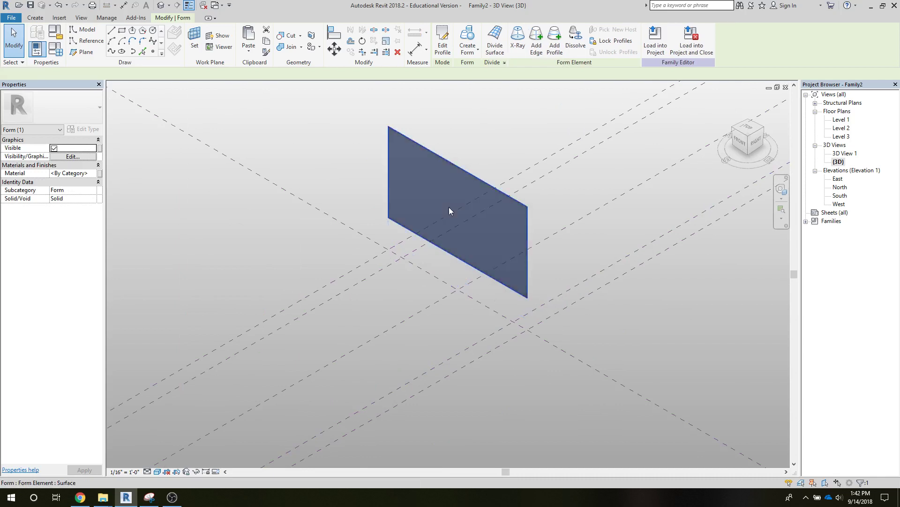
{"action": "left_click", "coordinate": [492, 53]}
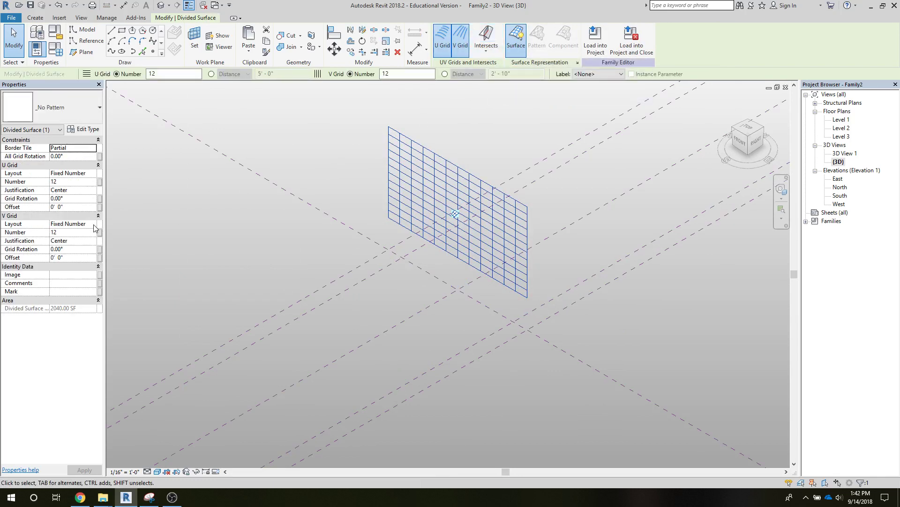
{"action": "left_click", "coordinate": [577, 63]}
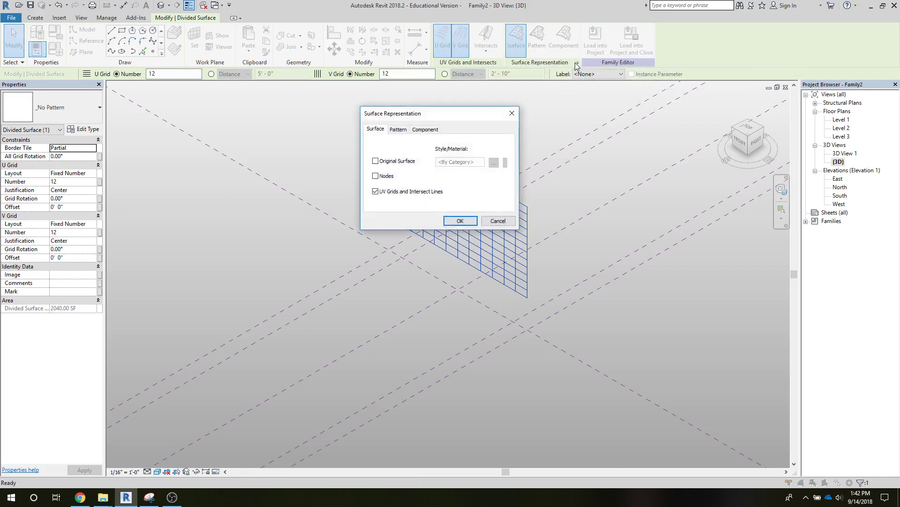
{"action": "left_click", "coordinate": [375, 176]}
{"action": "left_click", "coordinate": [459, 221]}
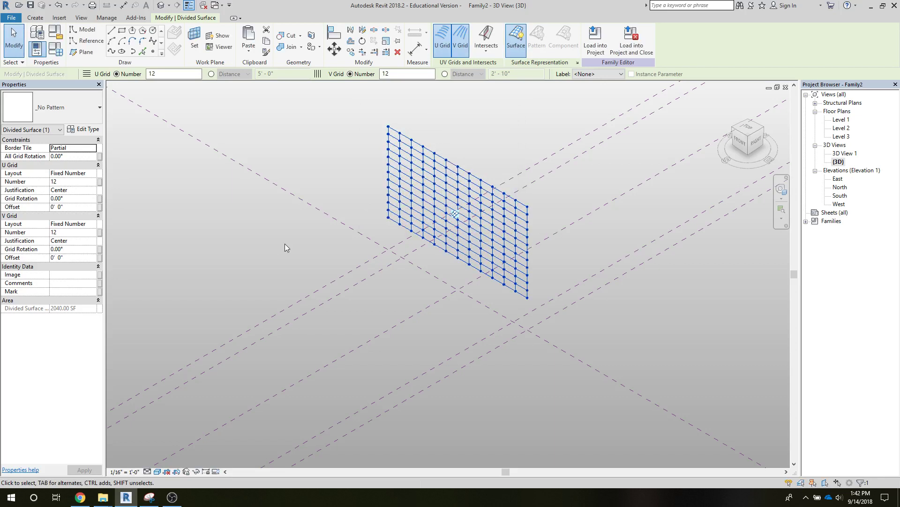
Save the mass family as Panel System in the ETFE for Video folder on the Desktop.
{"action": "left_click", "coordinate": [11, 20]}
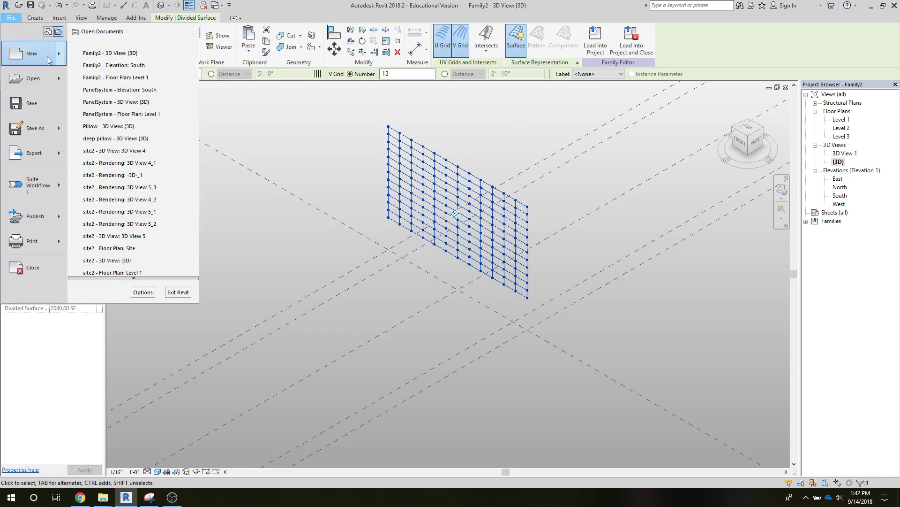
{"action": "mouse_move", "coordinate": [59, 132]}
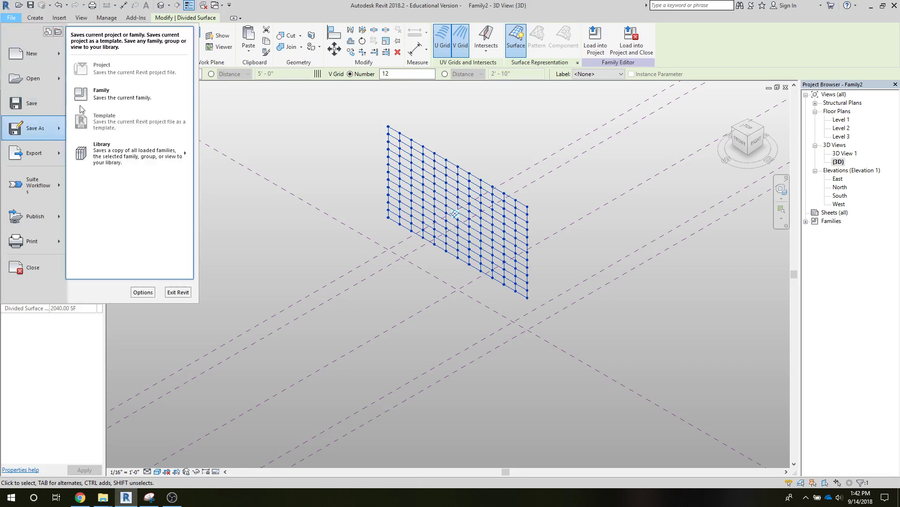
{"action": "left_click", "coordinate": [127, 94]}
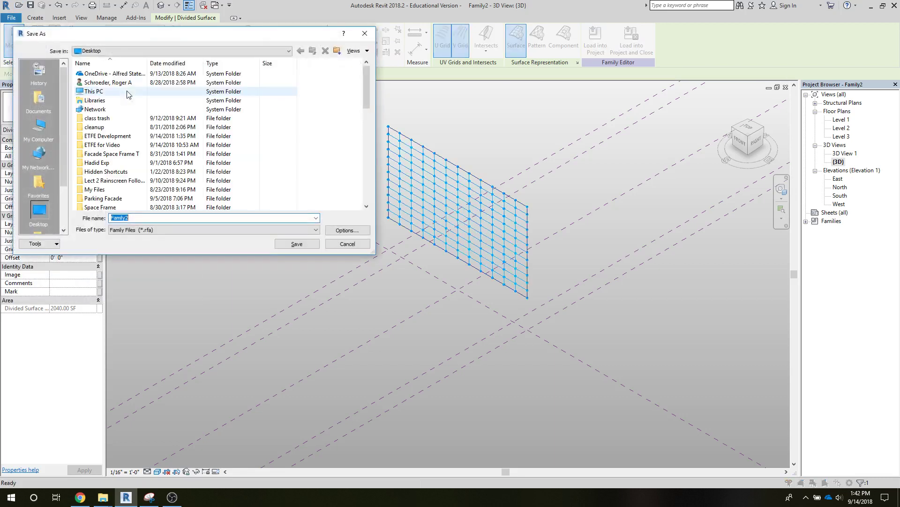
{"action": "left_click", "coordinate": [108, 147]}
{"action": "left_click", "coordinate": [108, 146]}
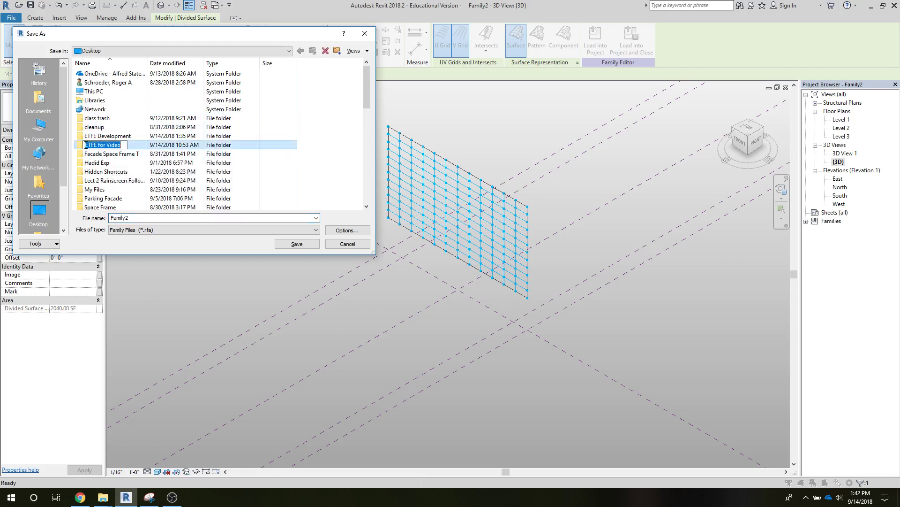
{"action": "key", "text": "Return"}
{"action": "key", "text": "Return"}
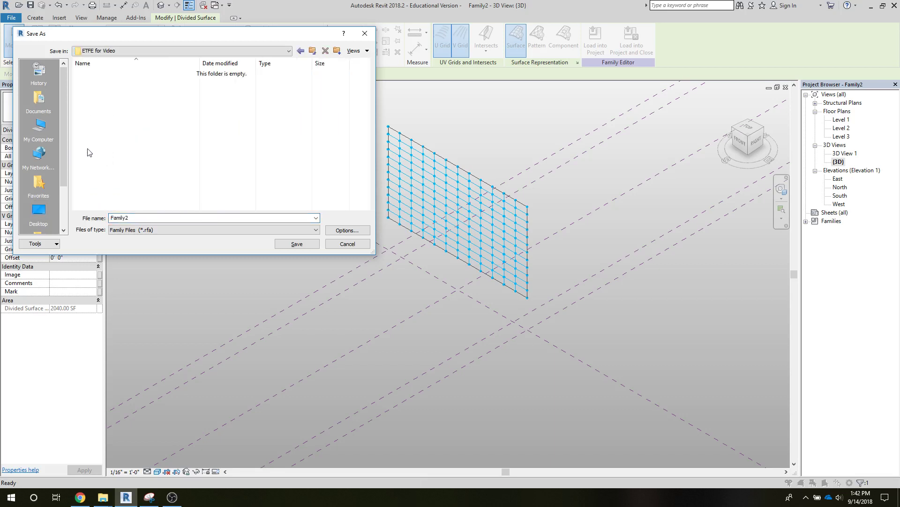
{"action": "double_click", "coordinate": [117, 218]}
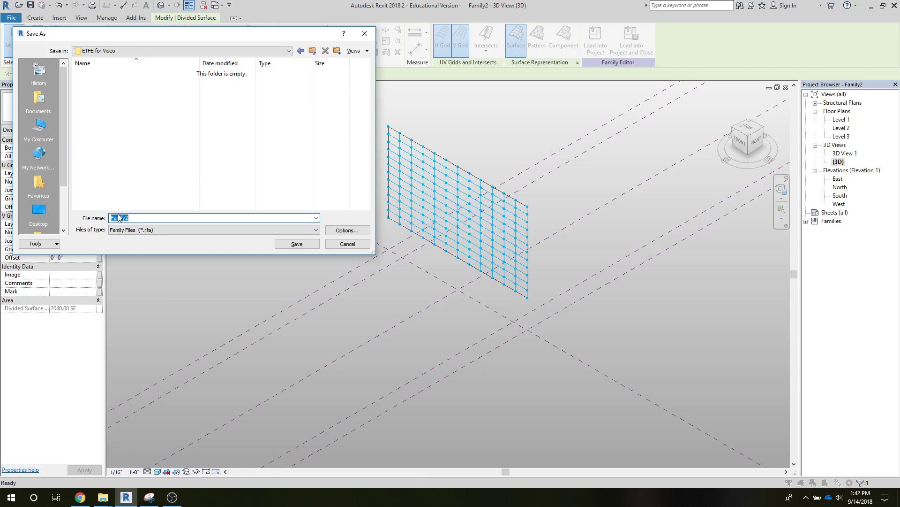
{"action": "type", "text": "Pane"}
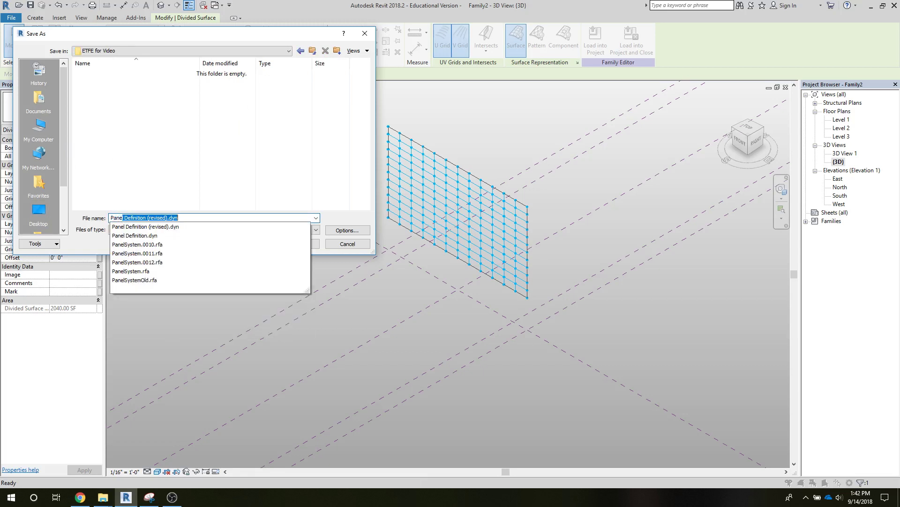
{"action": "type", "text": "l System"}
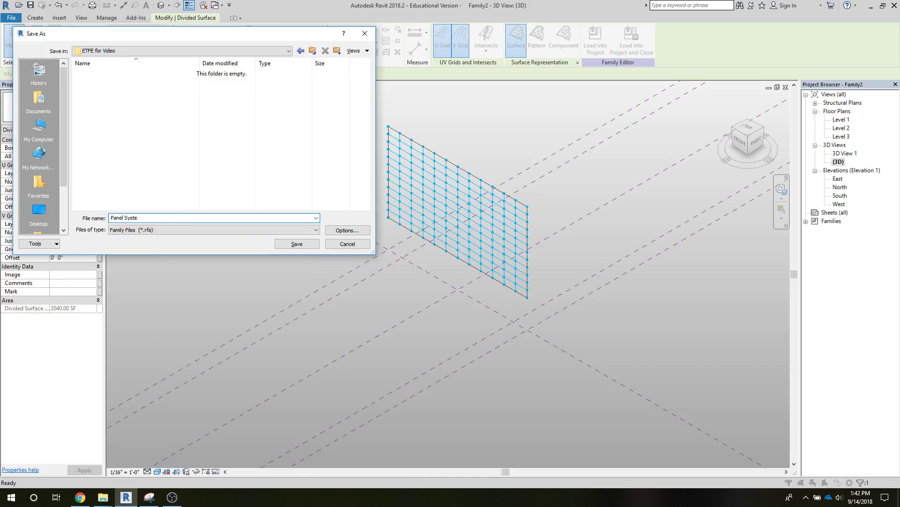
{"action": "left_click", "coordinate": [282, 244]}
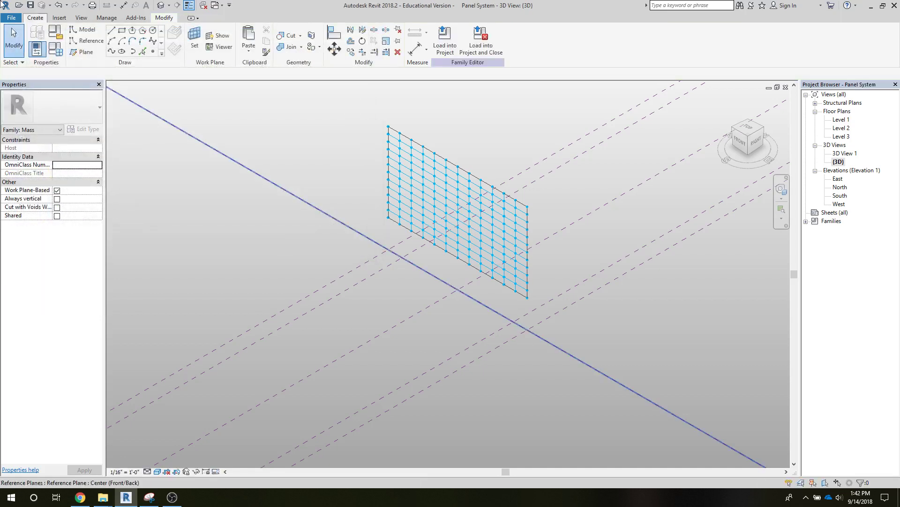
Switch to the 3D view of the open Pillow family and save that family.
{"action": "left_click", "coordinate": [34, 18]}
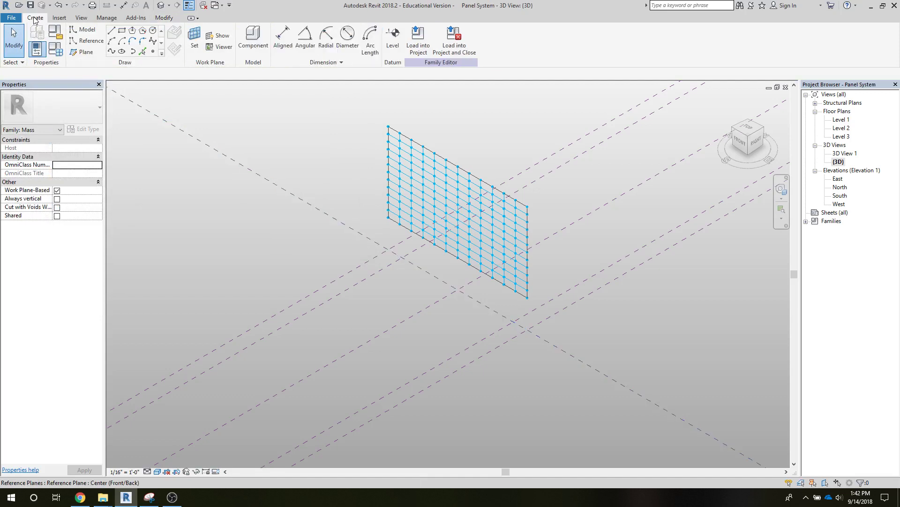
{"action": "left_click", "coordinate": [11, 19]}
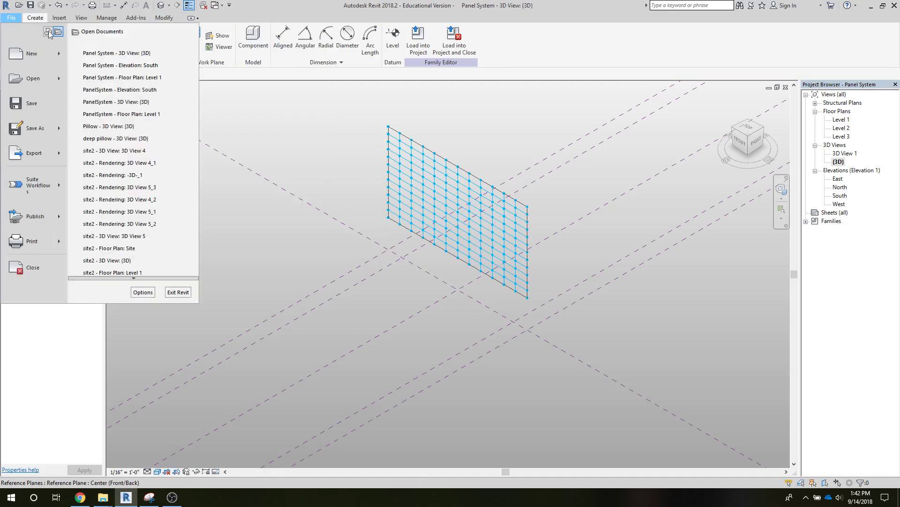
{"action": "left_click", "coordinate": [117, 133]}
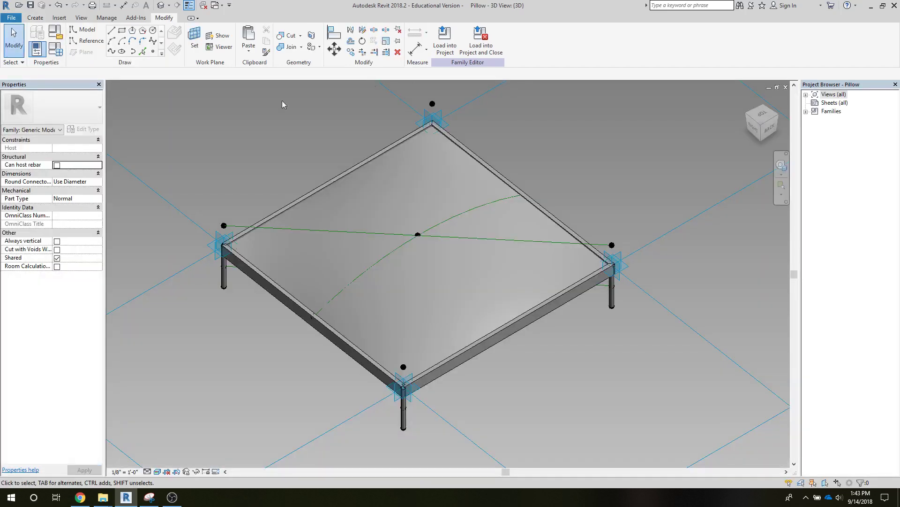
{"action": "left_click", "coordinate": [445, 49]}
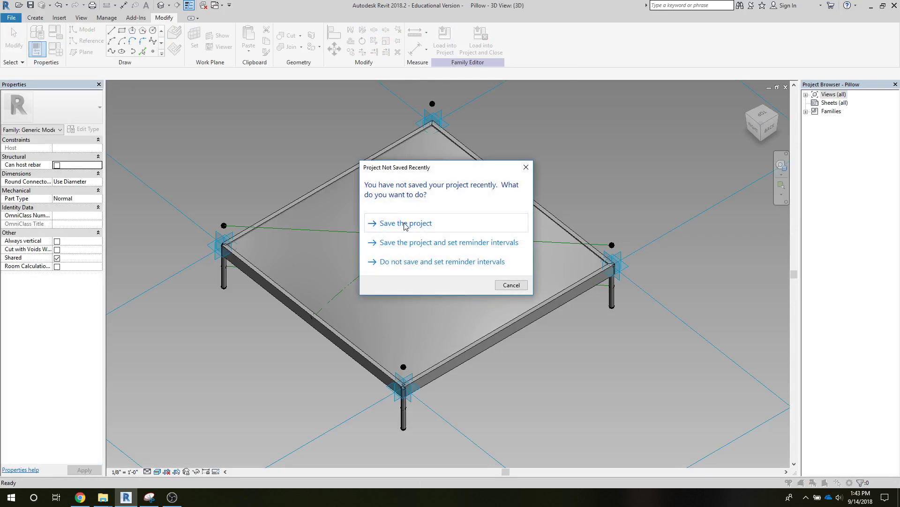
{"action": "left_click", "coordinate": [405, 224]}
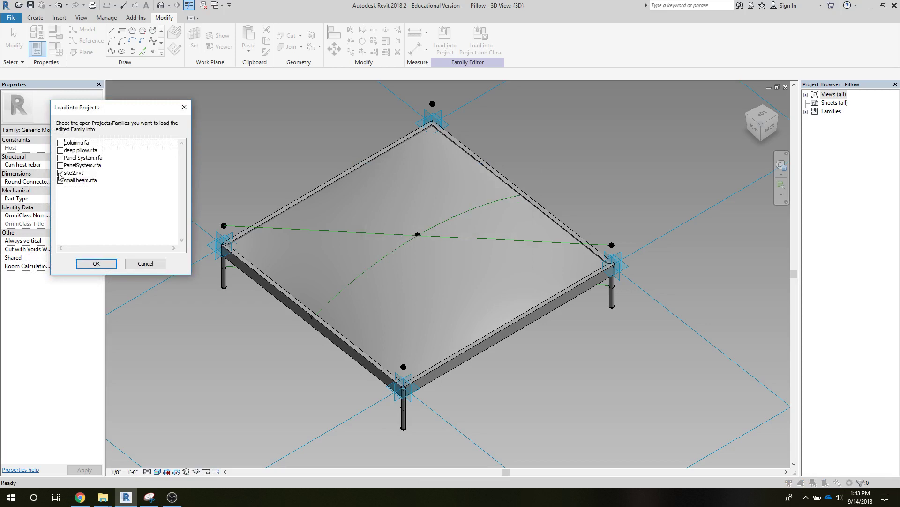
{"action": "left_click", "coordinate": [60, 173]}
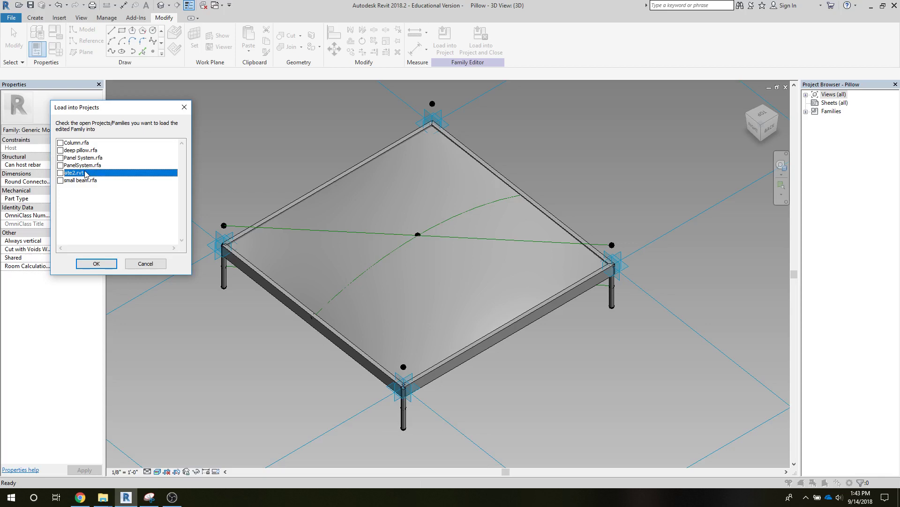
{"action": "left_click", "coordinate": [145, 263]}
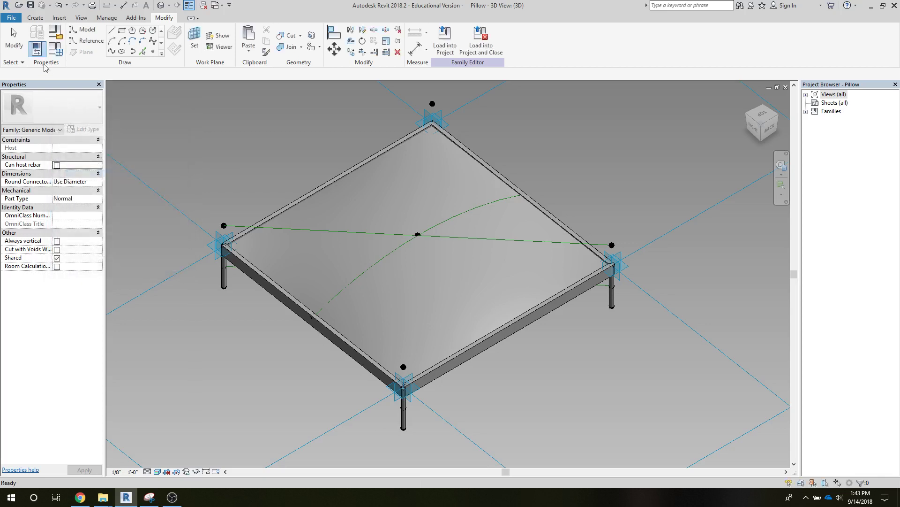
{"action": "left_click", "coordinate": [12, 18]}
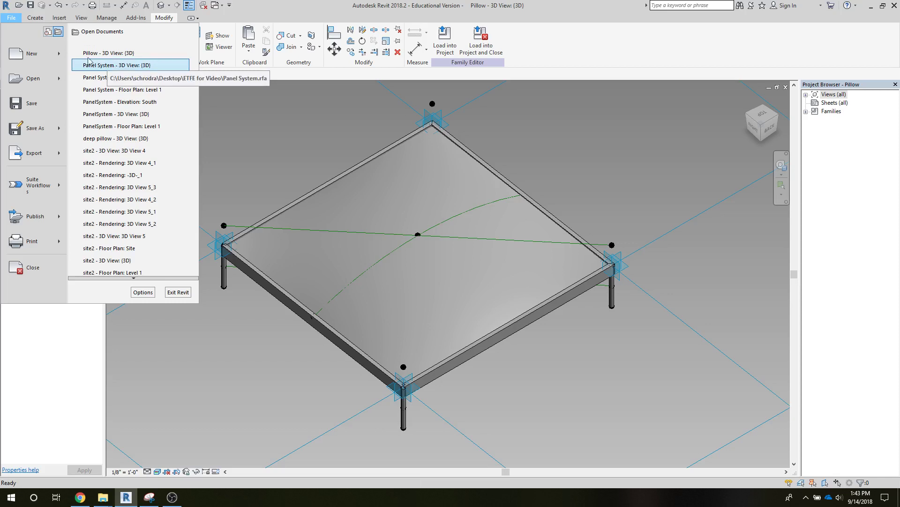
{"action": "left_click", "coordinate": [325, 139]}
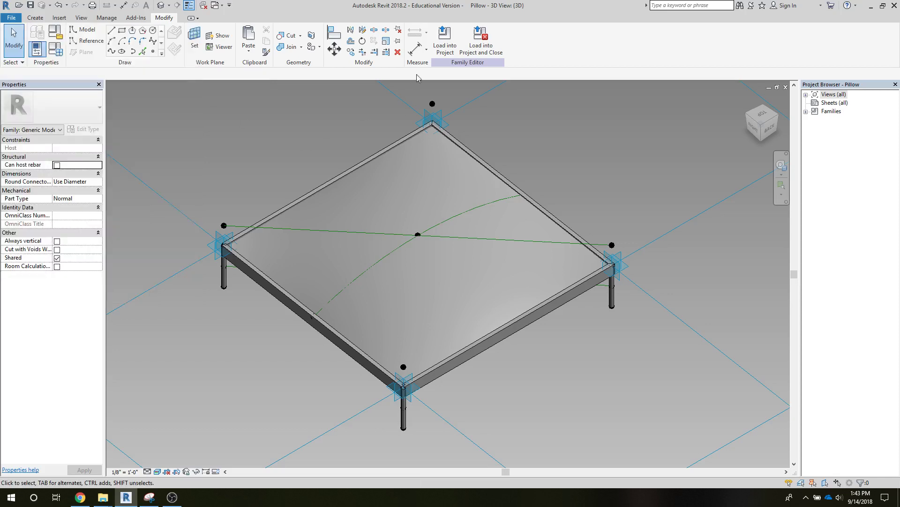
Load the Pillow family into Panel System.rfa only.
{"action": "left_click", "coordinate": [445, 42]}
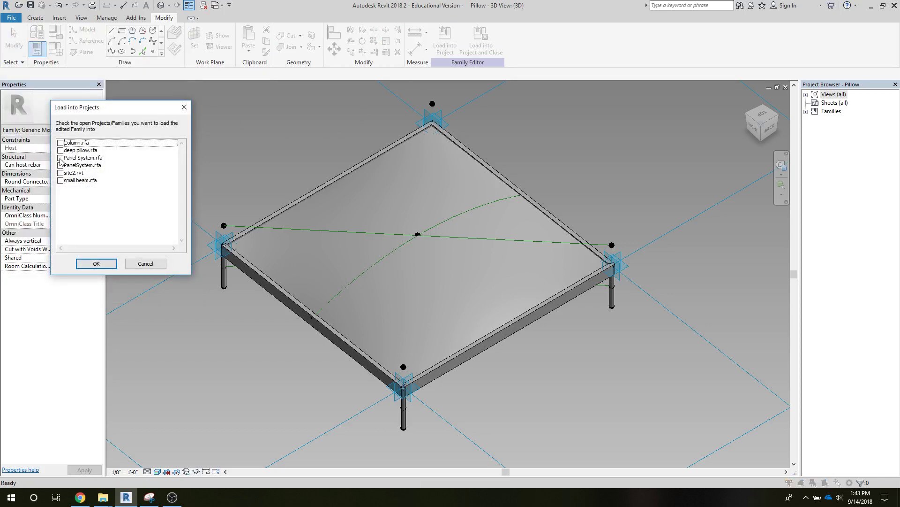
{"action": "left_click", "coordinate": [60, 158]}
{"action": "left_click", "coordinate": [94, 264]}
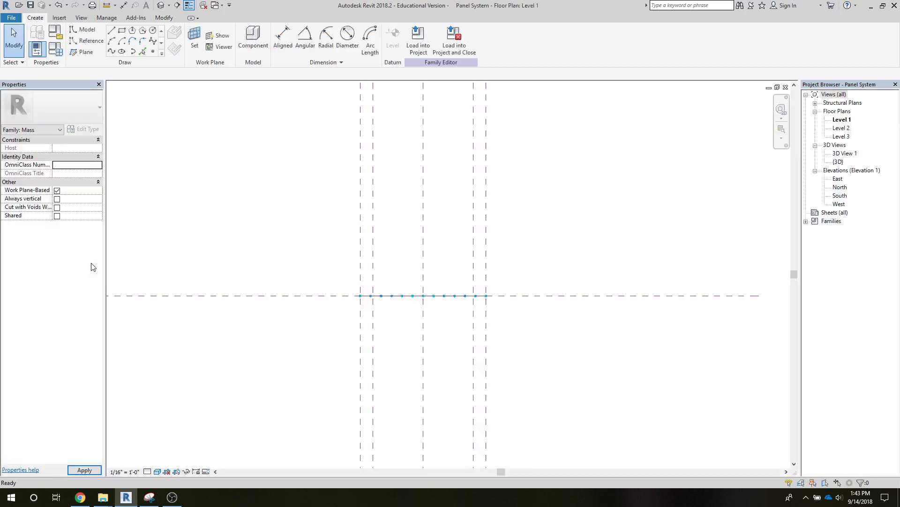
Place one Rectangle Pillow component in the {3D} view on four nodes near the divided surface's upper corner, spanning three grid columns.
{"action": "double_click", "coordinate": [838, 162]}
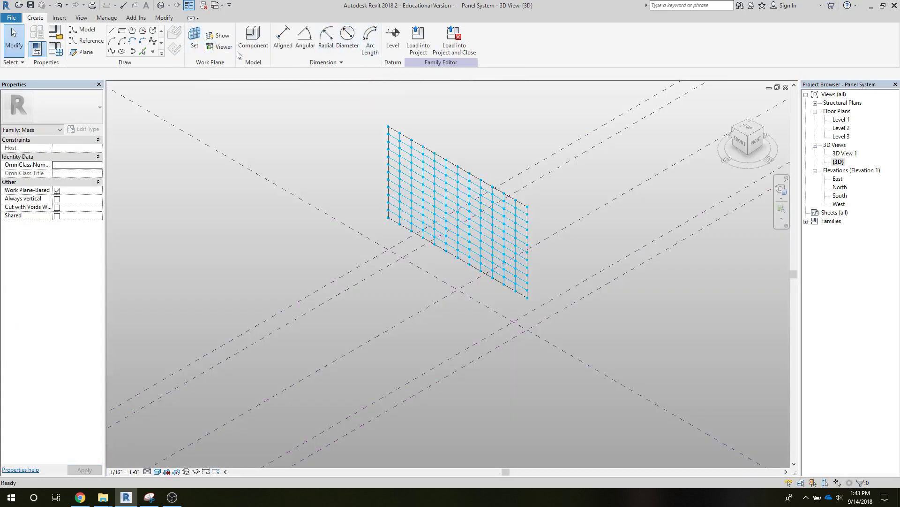
{"action": "left_click", "coordinate": [252, 40]}
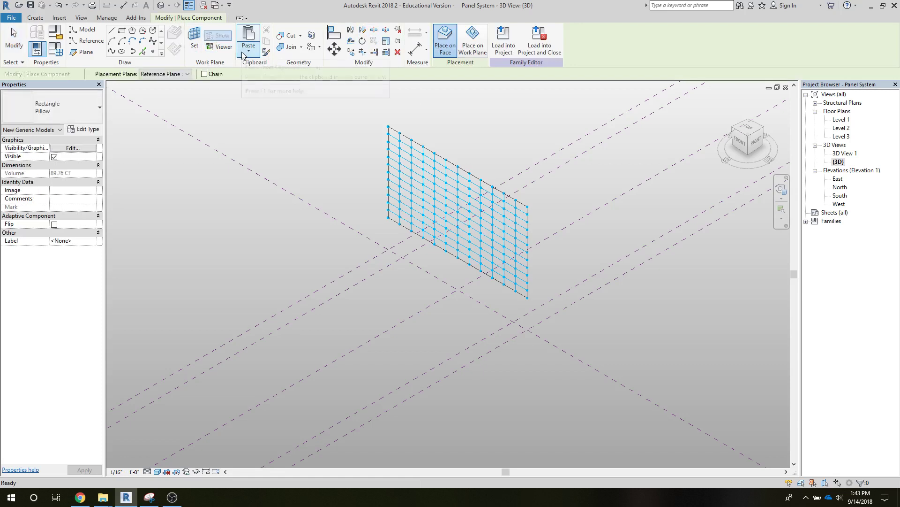
{"action": "scroll", "coordinate": [429, 157], "scroll_direction": "up", "scroll_amount": 4}
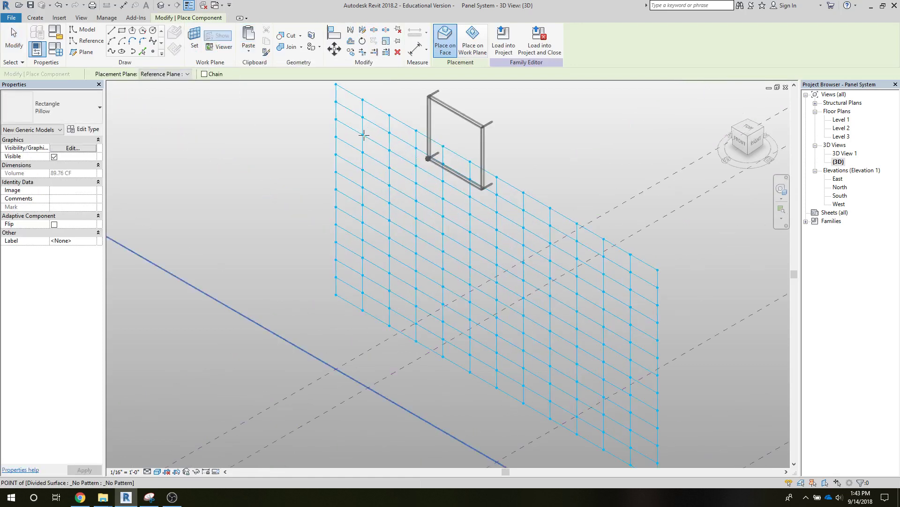
{"action": "left_click", "coordinate": [363, 135]}
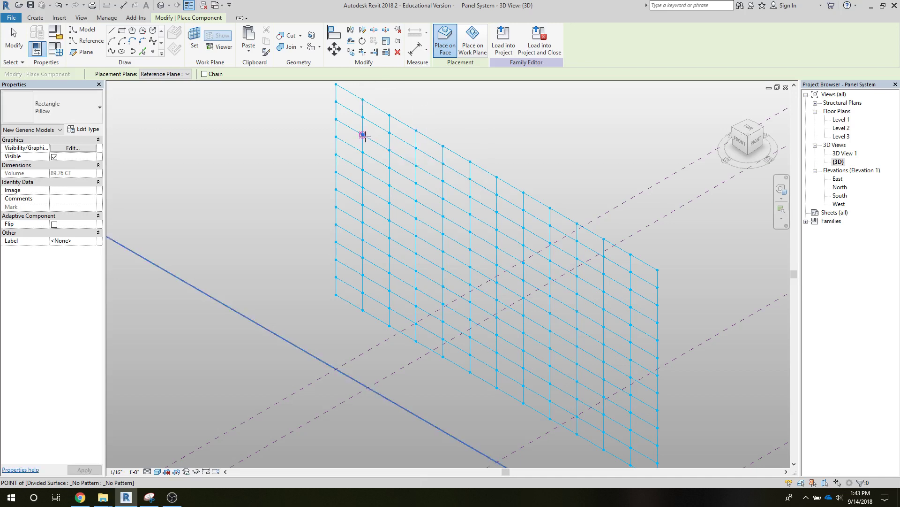
{"action": "left_click", "coordinate": [363, 134]}
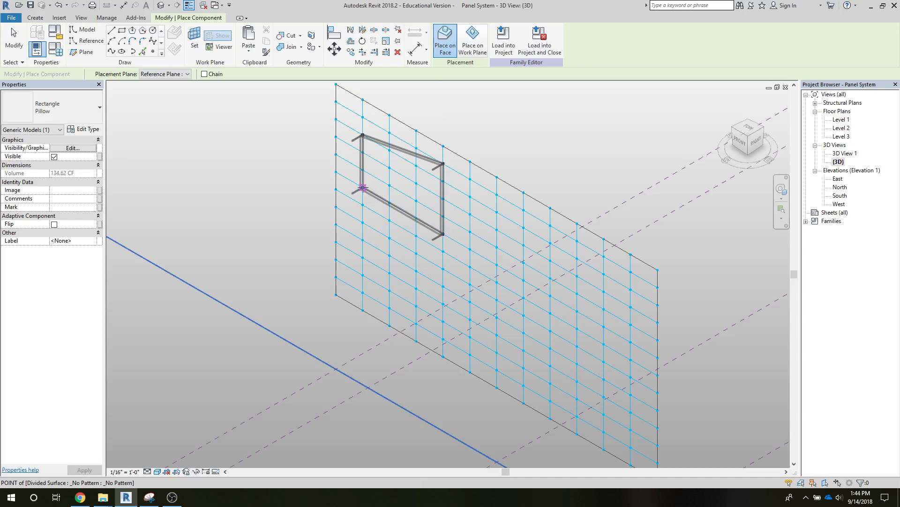
{"action": "left_click", "coordinate": [363, 187]}
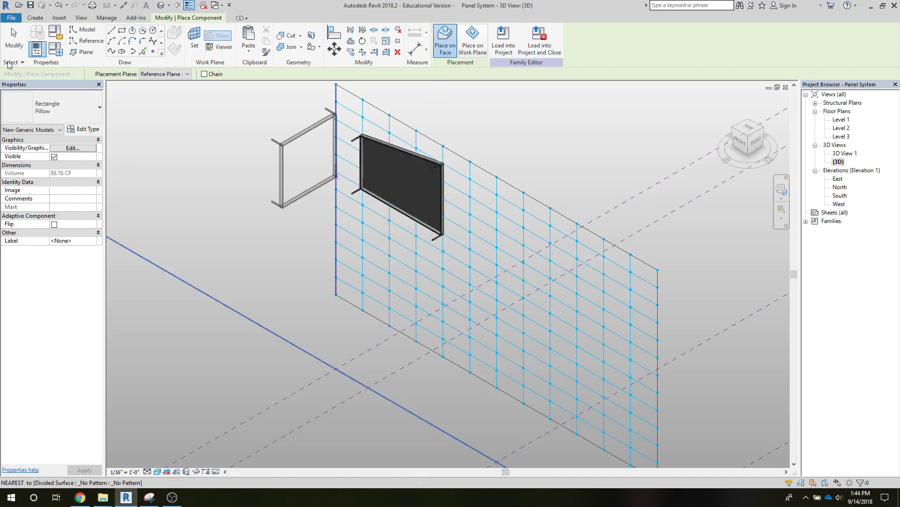
{"action": "left_click", "coordinate": [10, 44]}
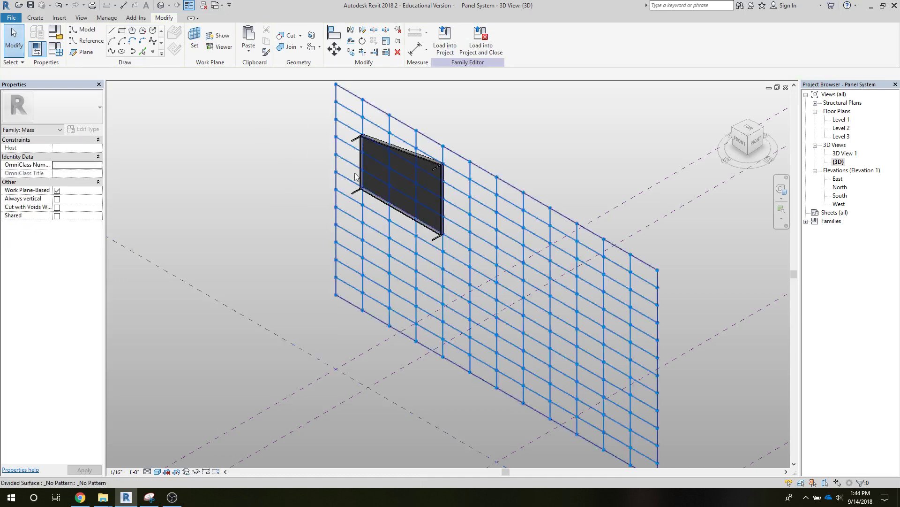
Flip the placed Pillow component so it faces the other side of the divided surface.
{"action": "left_click", "coordinate": [412, 203]}
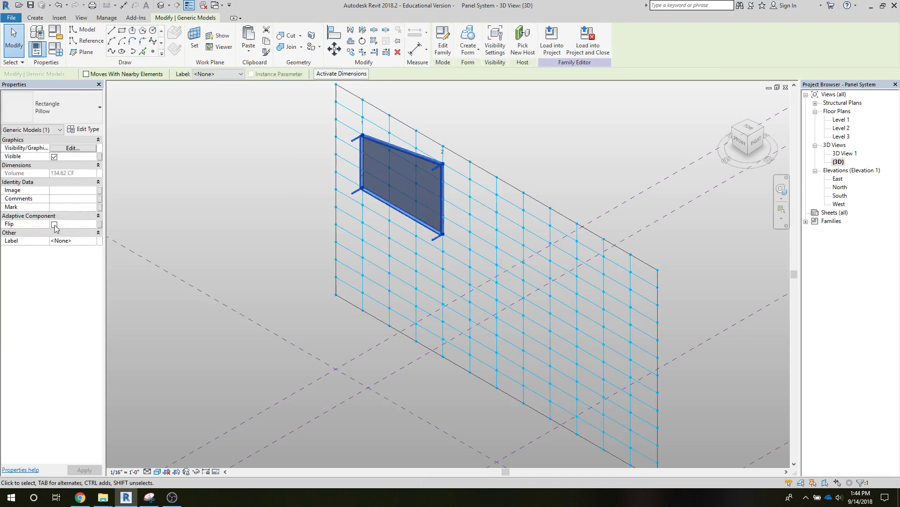
{"action": "left_click", "coordinate": [54, 224]}
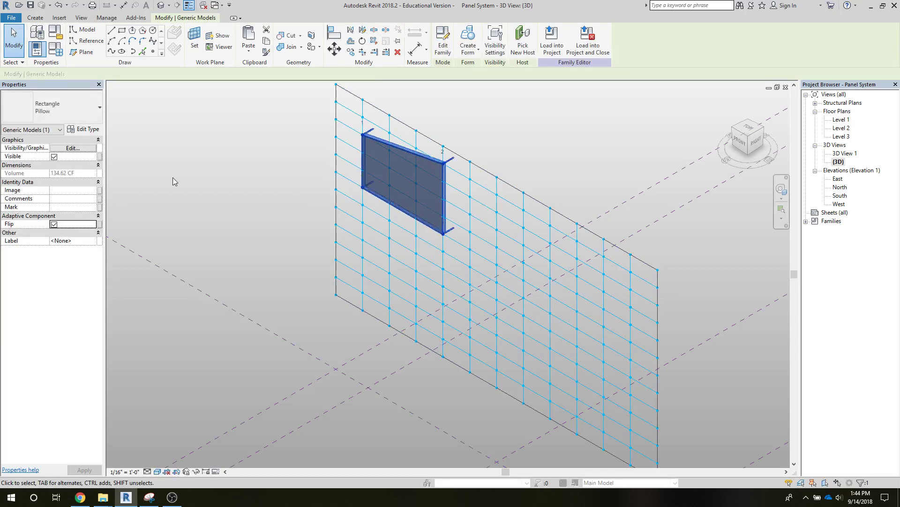